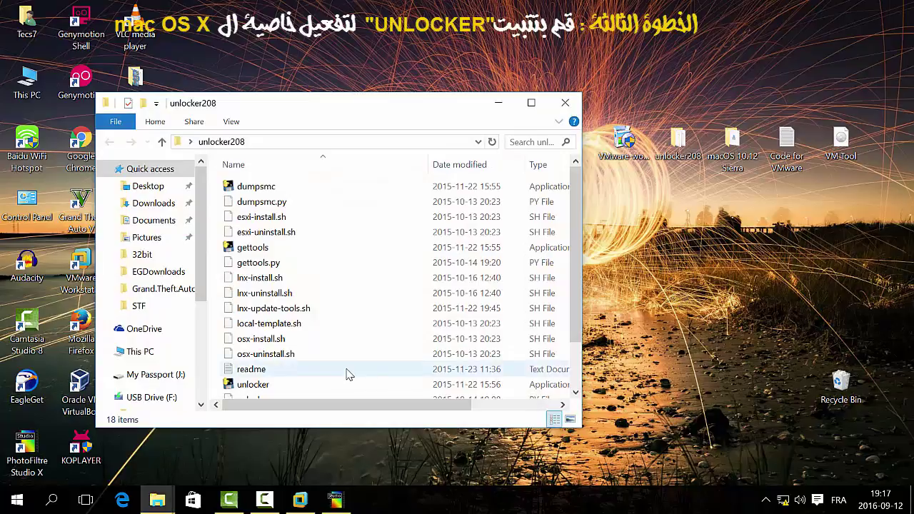
Run the win-install script from the unlocker208 folder as administrator
scroll(347, 374, "down", 2)
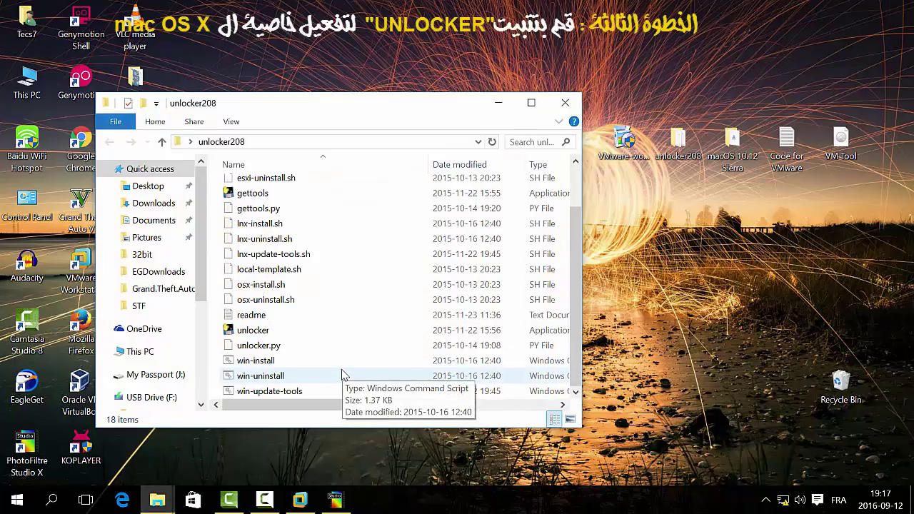
right_click(251, 364)
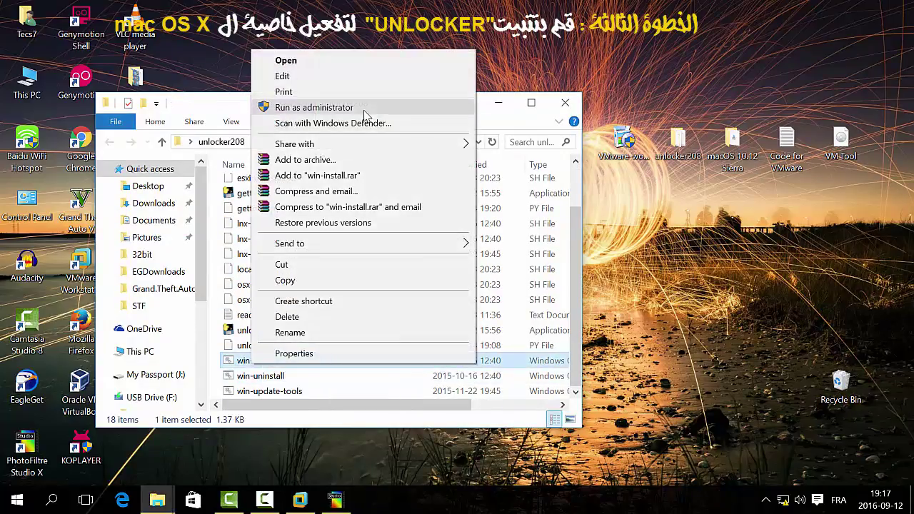
left_click(364, 108)
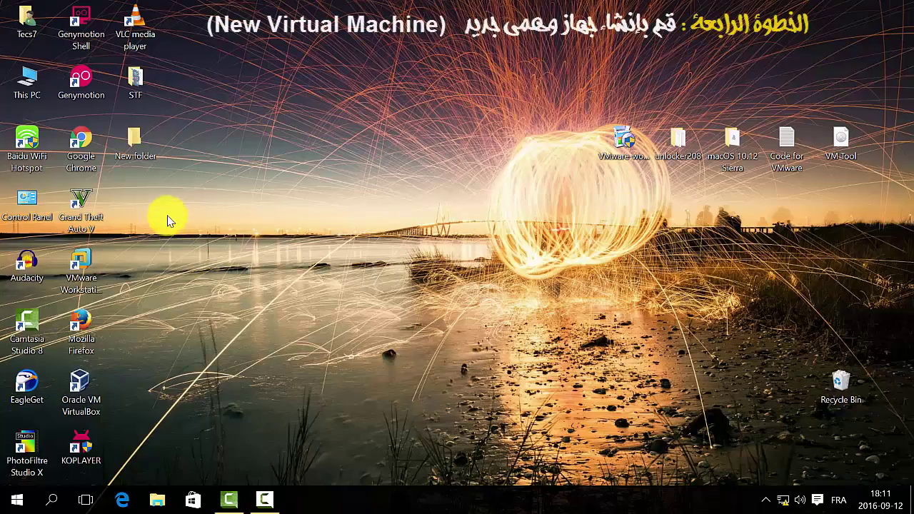
Open VMware Workstation and start a new virtual machine with the Typical configuration, a blank hard disk and no installation media
left_click(72, 261)
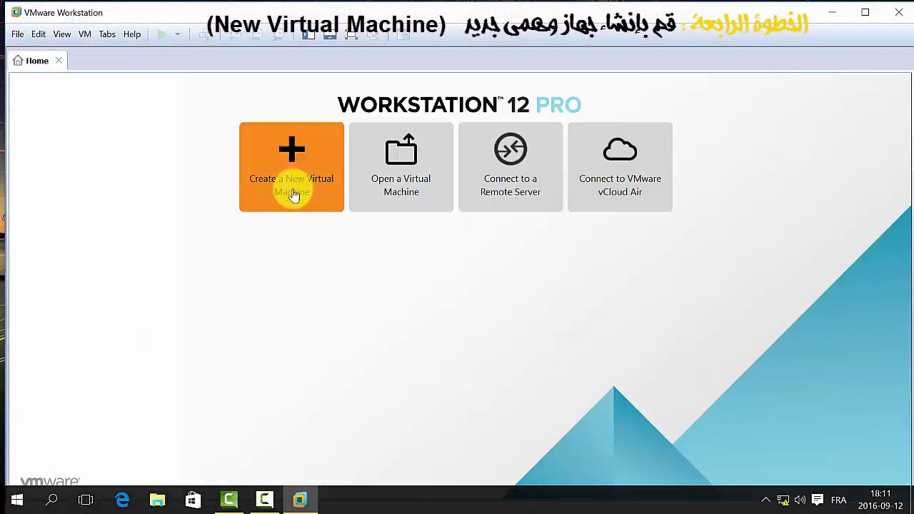
left_click(293, 168)
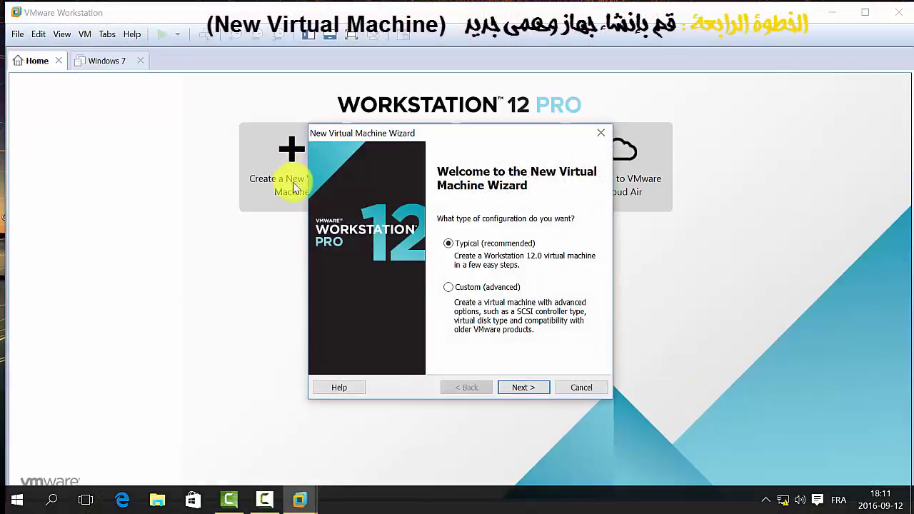
left_click(516, 389)
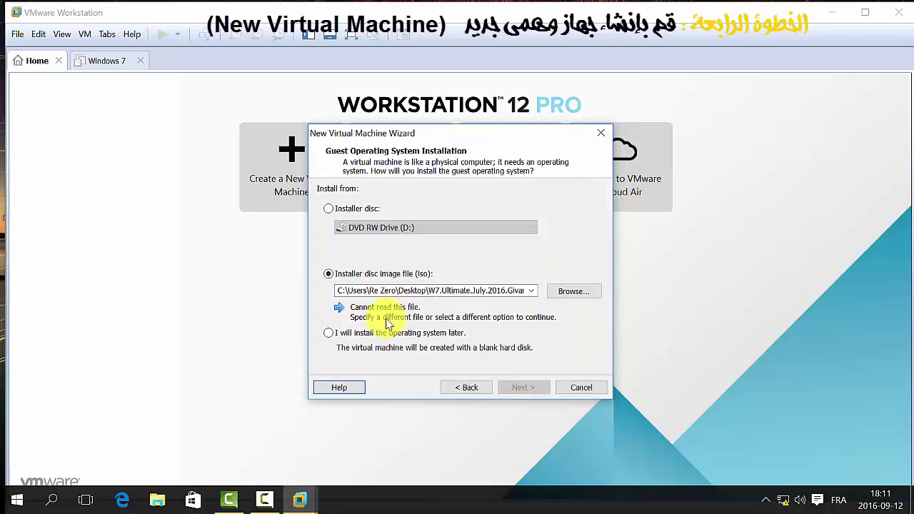
left_click(328, 333)
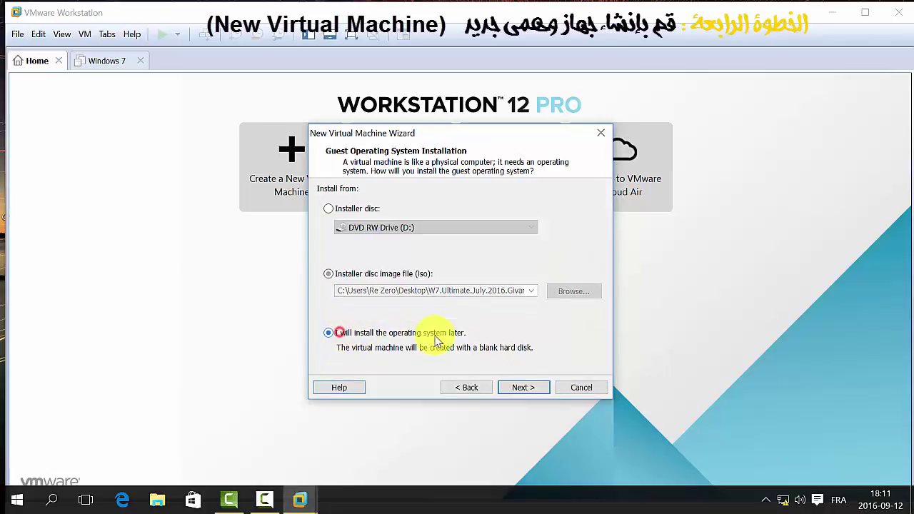
left_click(536, 387)
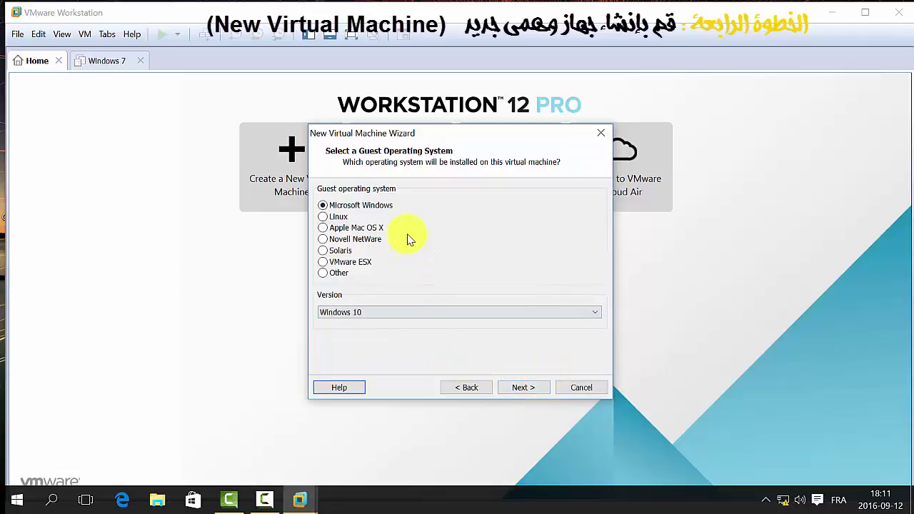
Set the guest system to Apple Mac OS X, version OS X 10.11, and name the virtual machine macOS x 10.12 Sierra
left_click(323, 228)
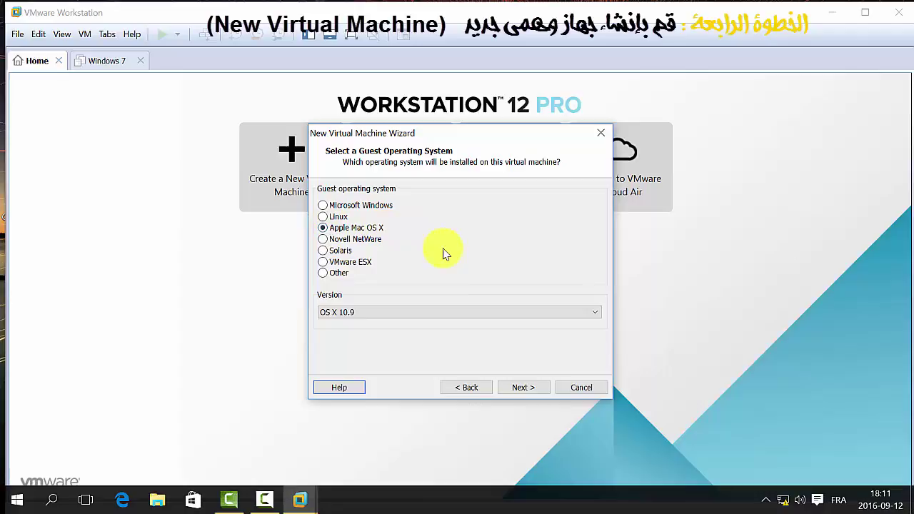
left_click(437, 313)
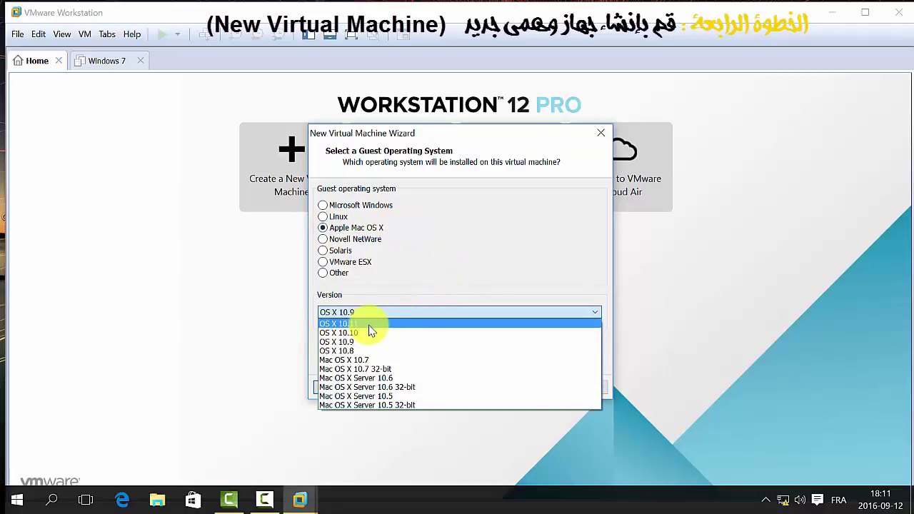
left_click(346, 323)
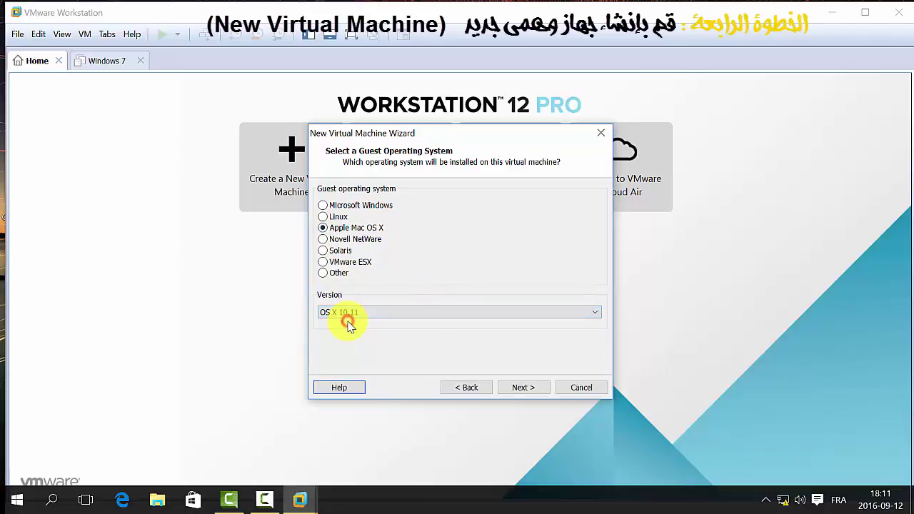
left_click(519, 387)
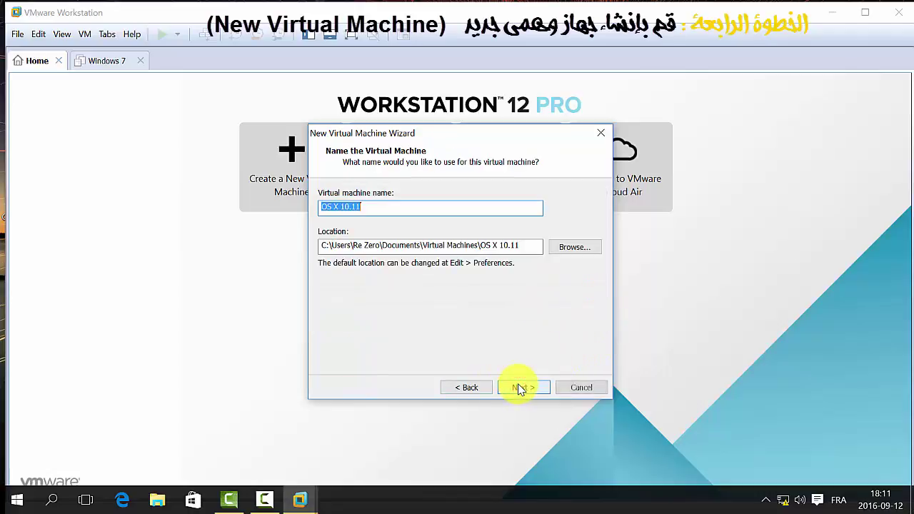
left_click_drag(383, 207, 321, 212)
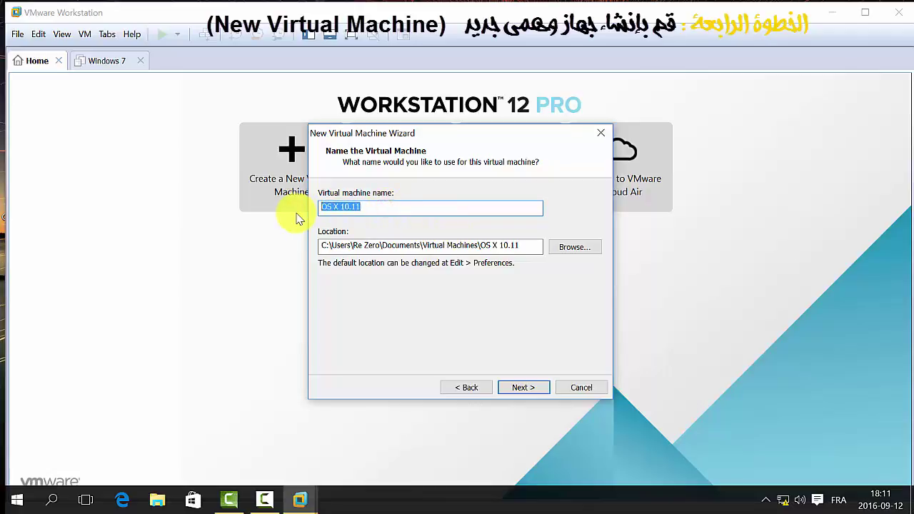
type("mac")
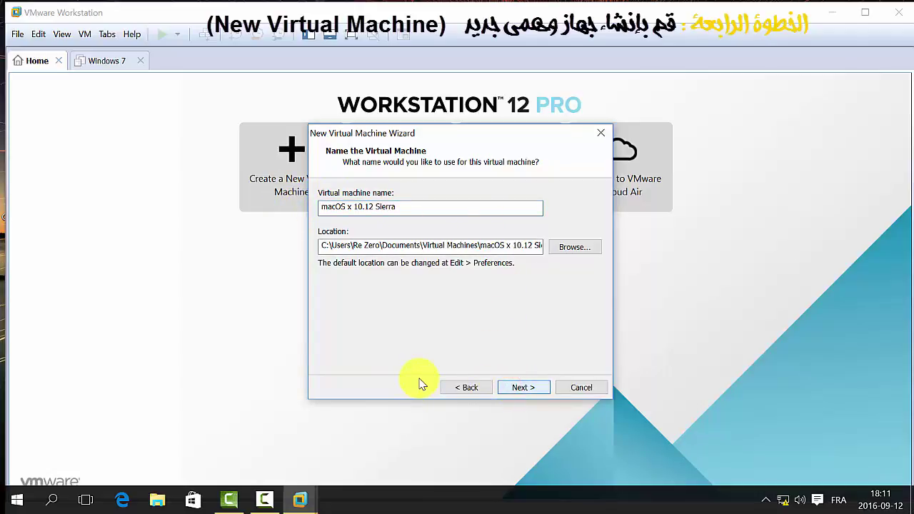
Create a desktop folder named mac OS X 10.12 Sierra and use it as the virtual machine's location
left_click(581, 249)
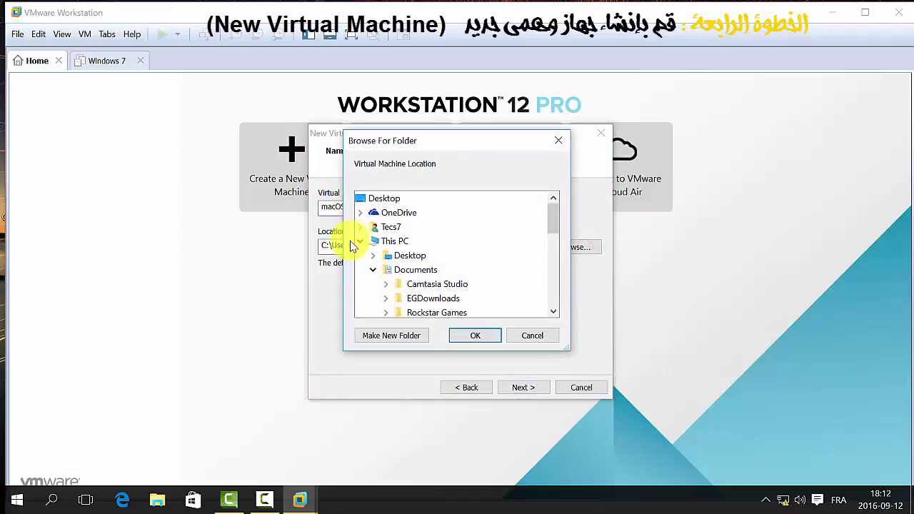
left_click(360, 241)
left_click(377, 198)
scroll(418, 255, "down", 2)
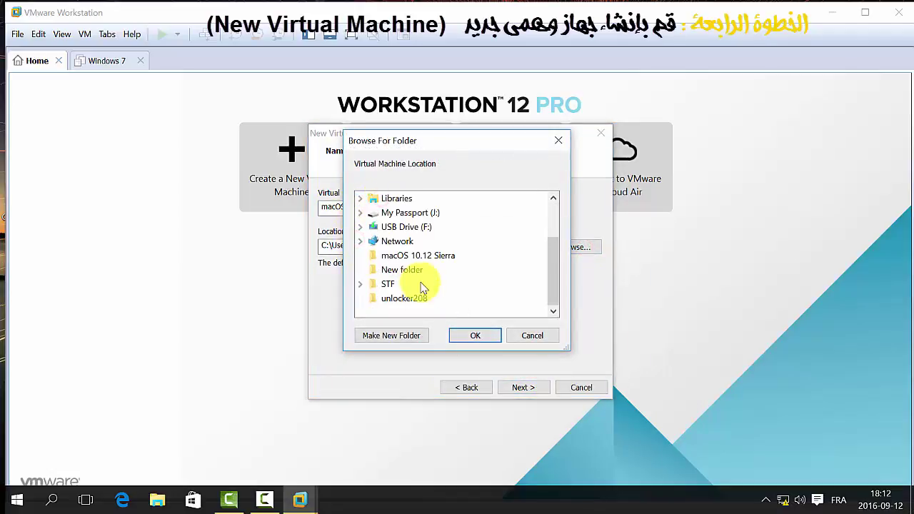
left_click(385, 334)
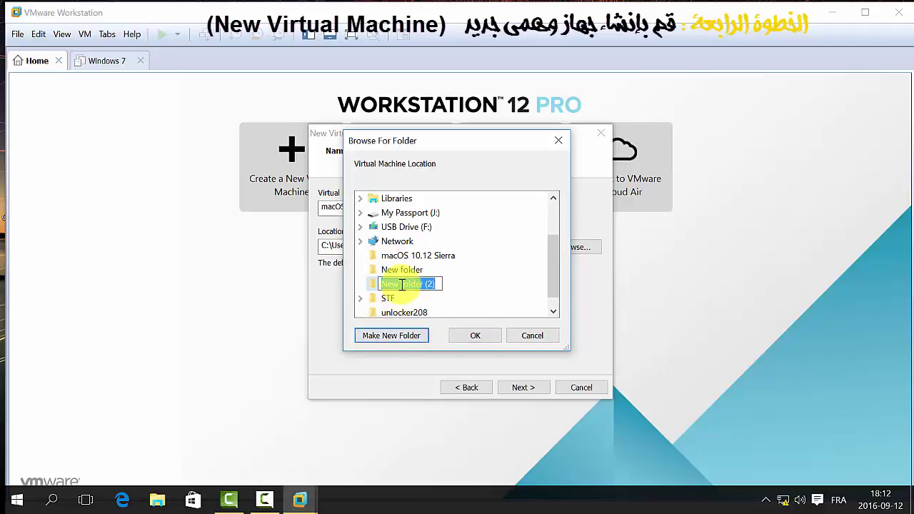
type("mac OS X 10.12 Sierra")
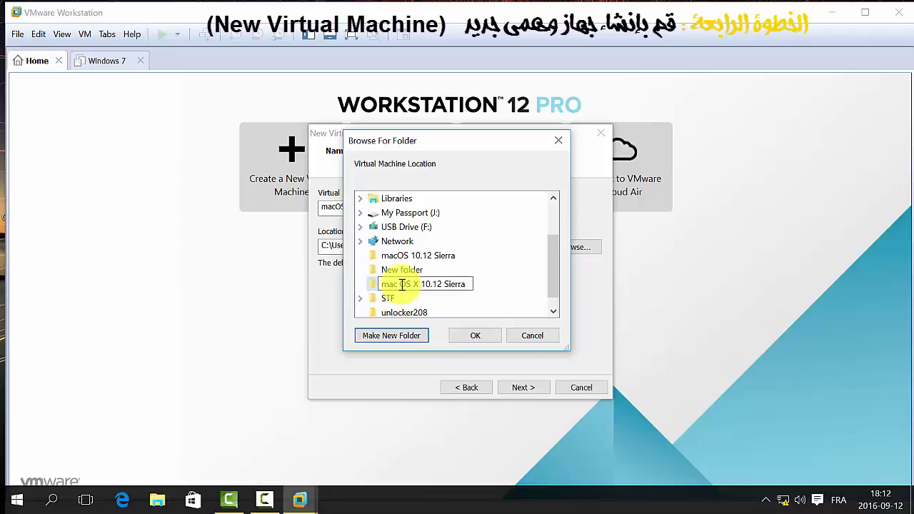
key("Return")
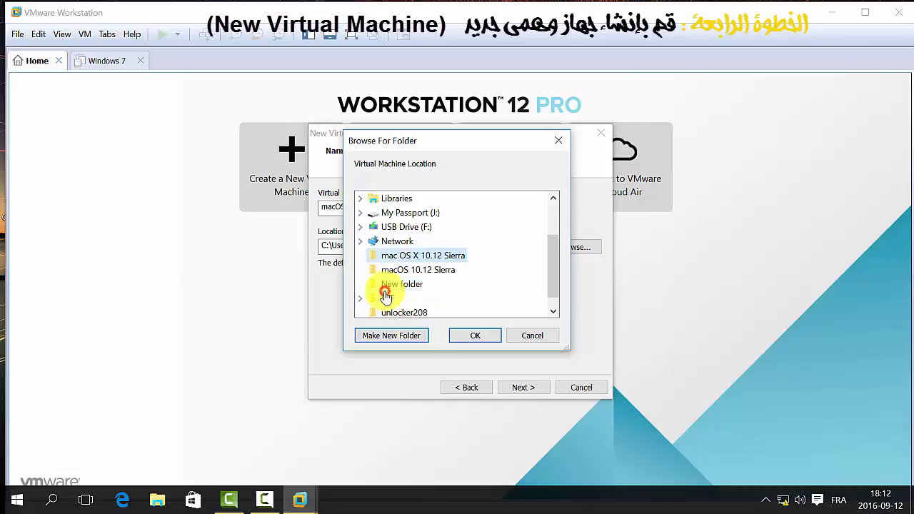
left_click(397, 256)
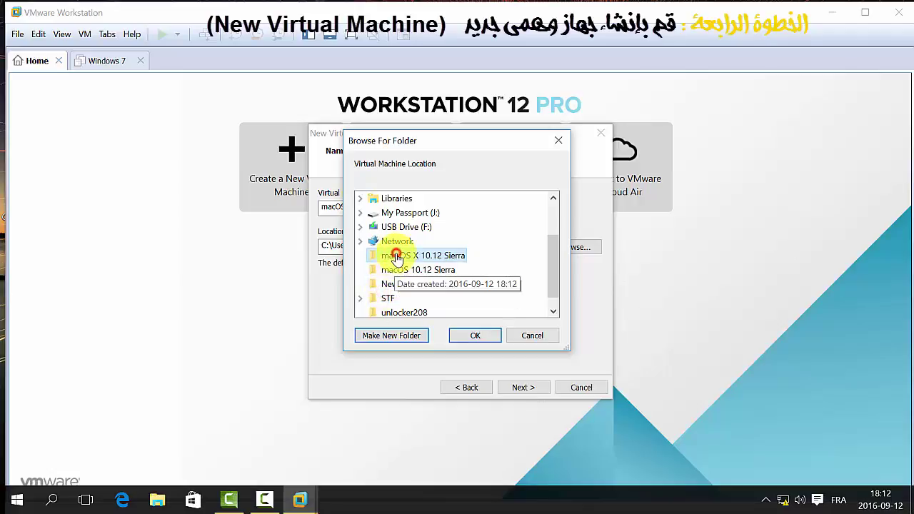
left_click(476, 335)
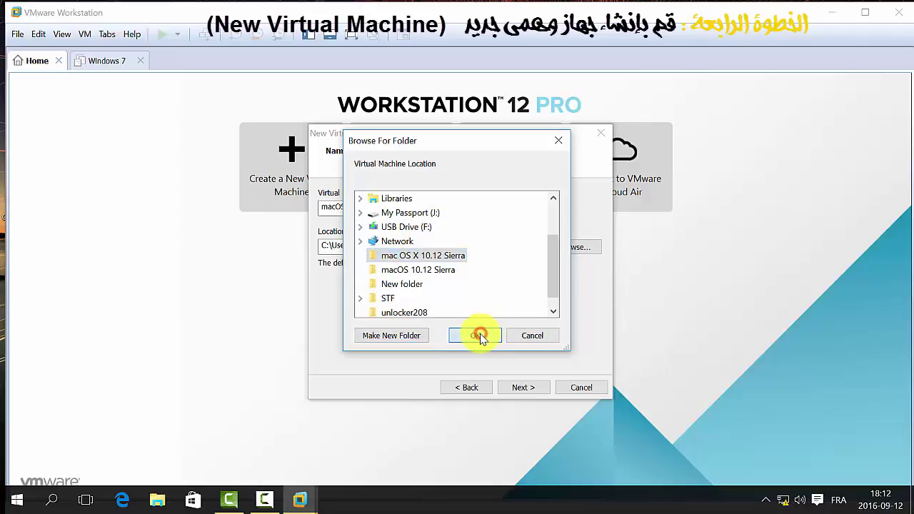
left_click(536, 388)
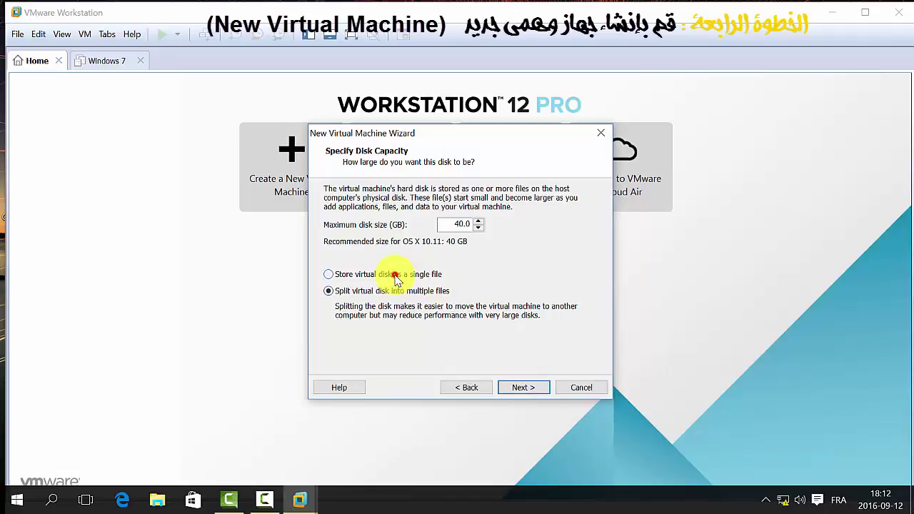
Store the 40 GB virtual disk as a single file and finish creating the virtual machine
left_click(395, 275)
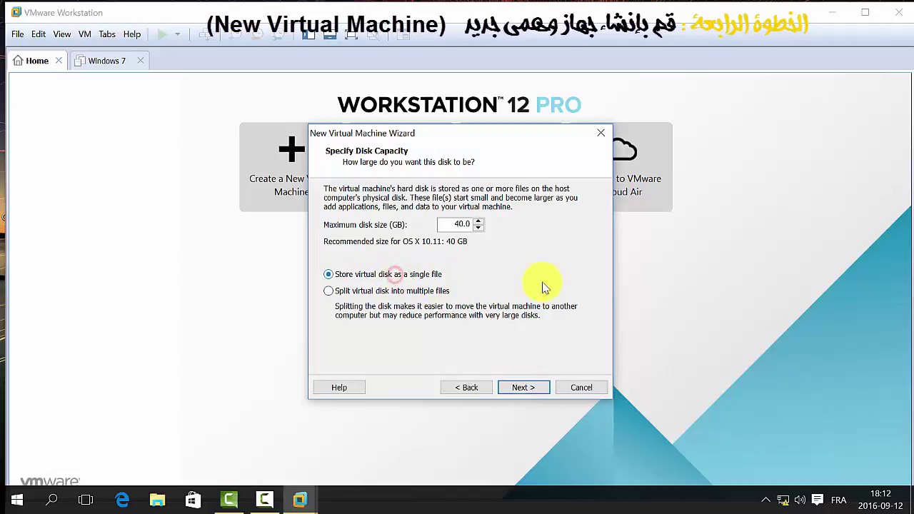
left_click(532, 387)
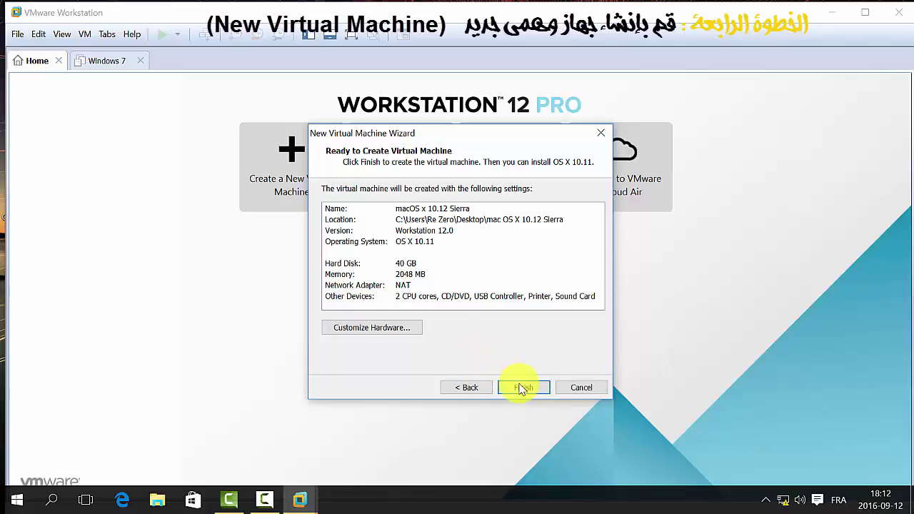
left_click(521, 387)
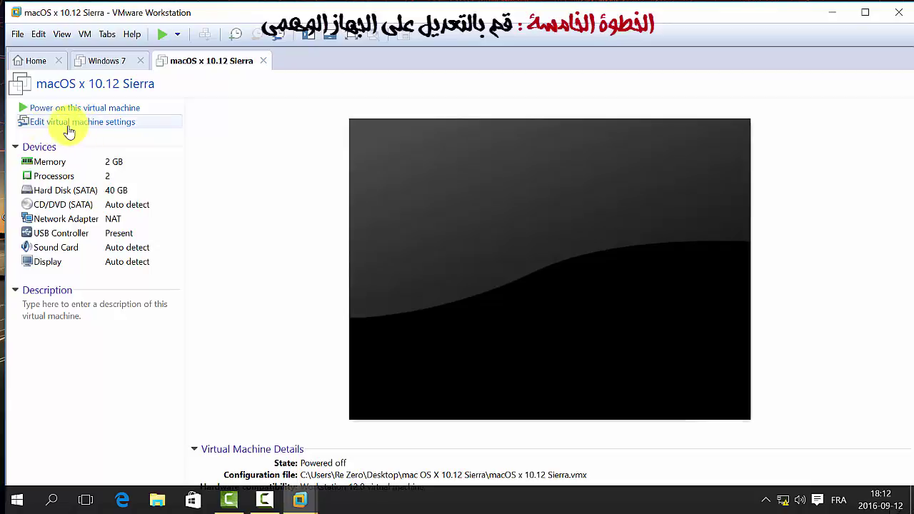
Open the settings of the macOS x 10.12 Sierra machine and raise its memory to 6208 MB
left_click(73, 125)
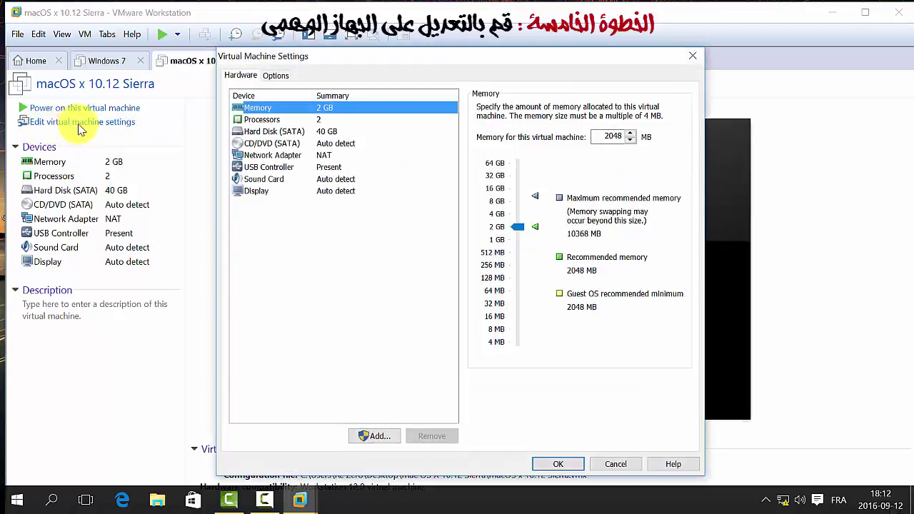
left_click(359, 107)
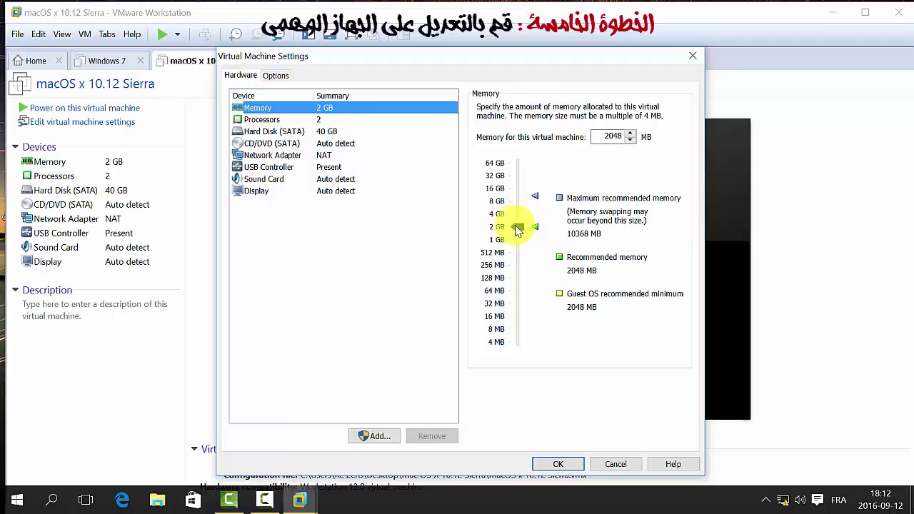
left_click_drag(517, 230, 520, 212)
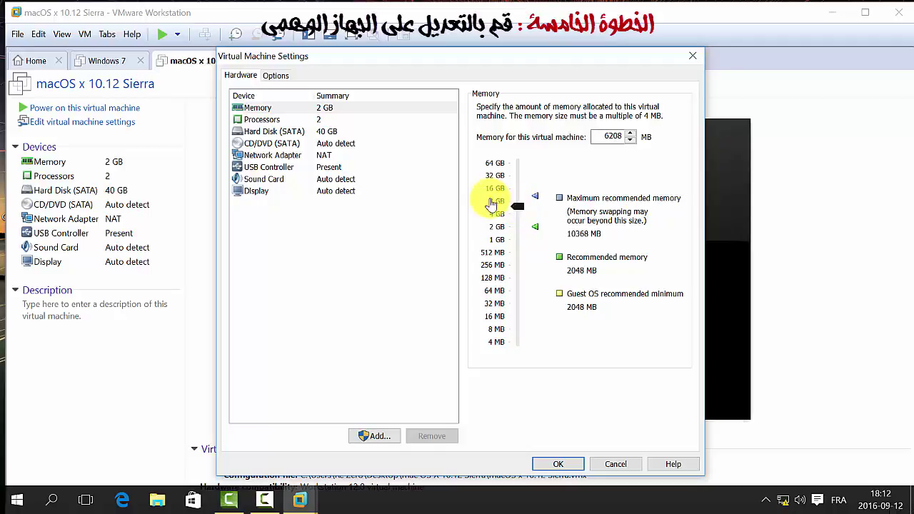
Remove the SATA hard disk from the virtual machine's hardware
left_click(325, 119)
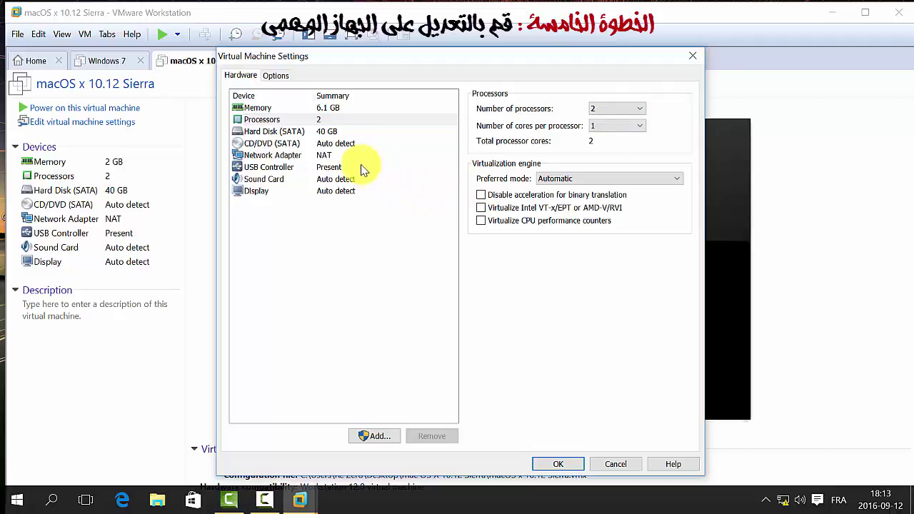
left_click(332, 132)
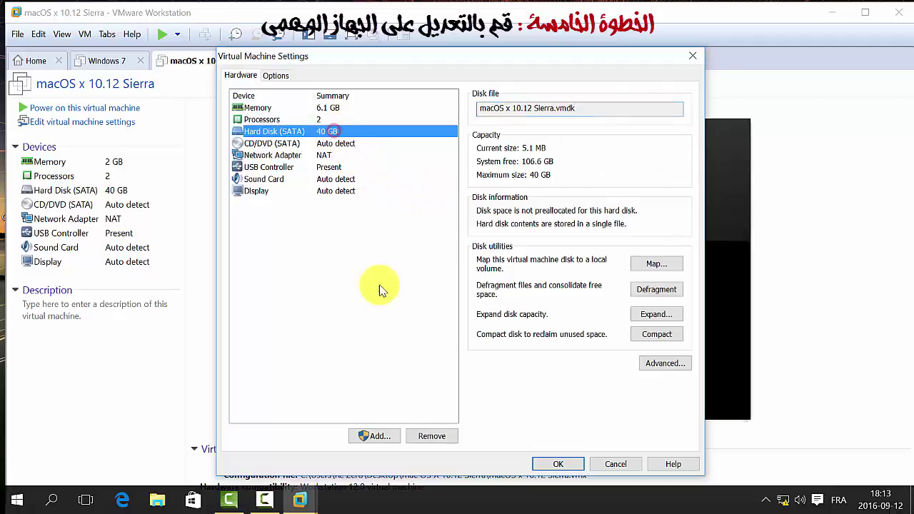
left_click(423, 436)
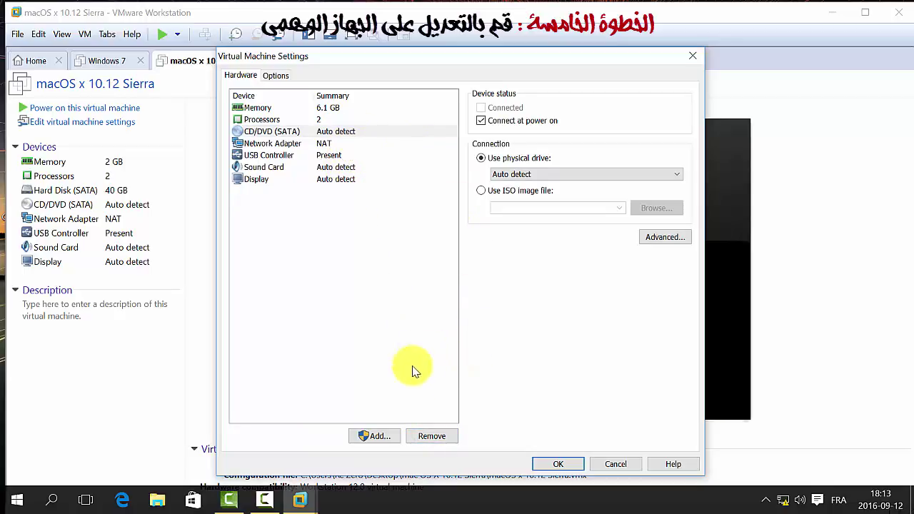
Begin adding a SATA hard disk to the virtual machine, choosing to use an existing virtual disk
left_click(376, 438)
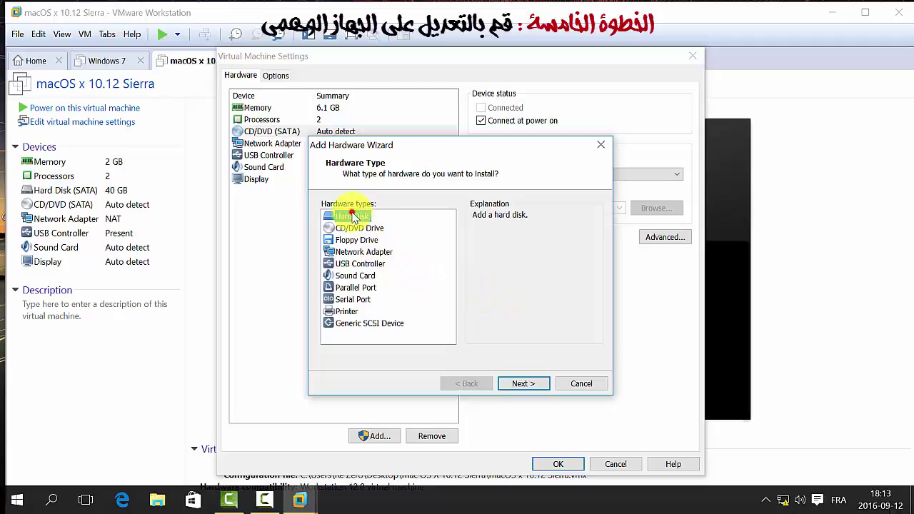
left_click(523, 384)
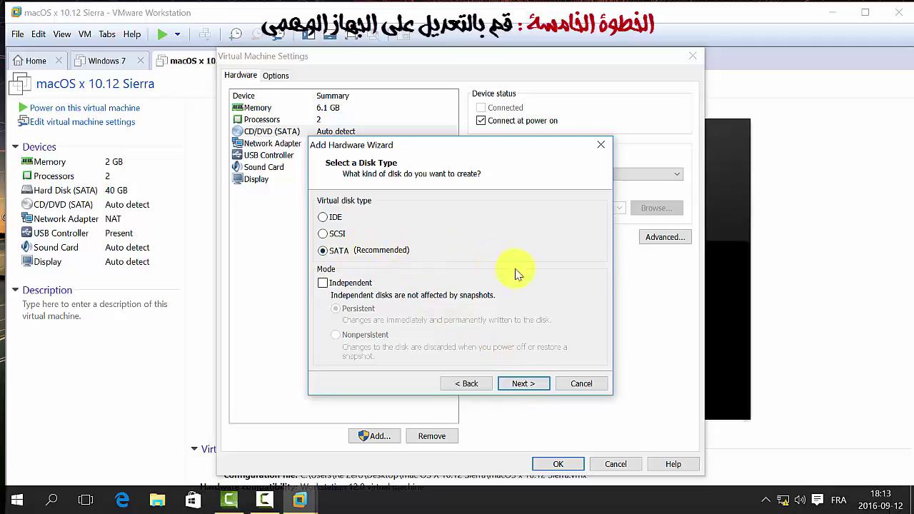
left_click(517, 386)
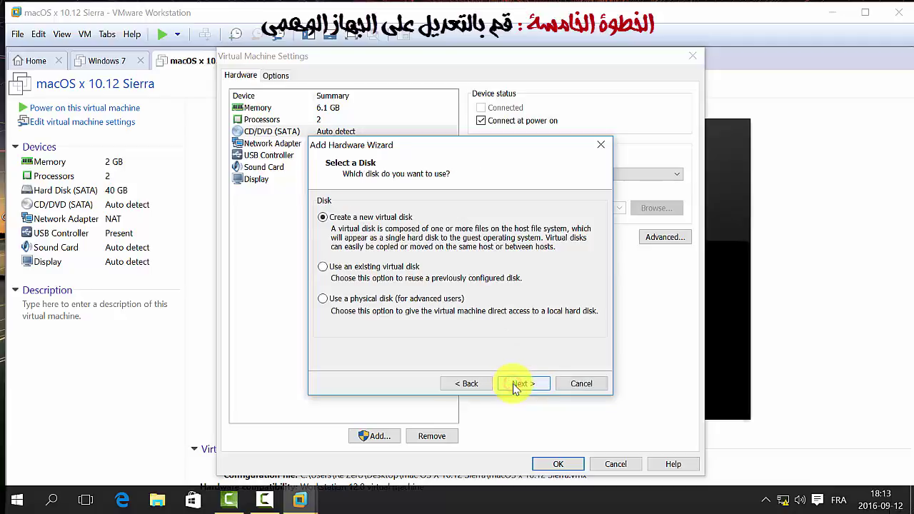
left_click(324, 266)
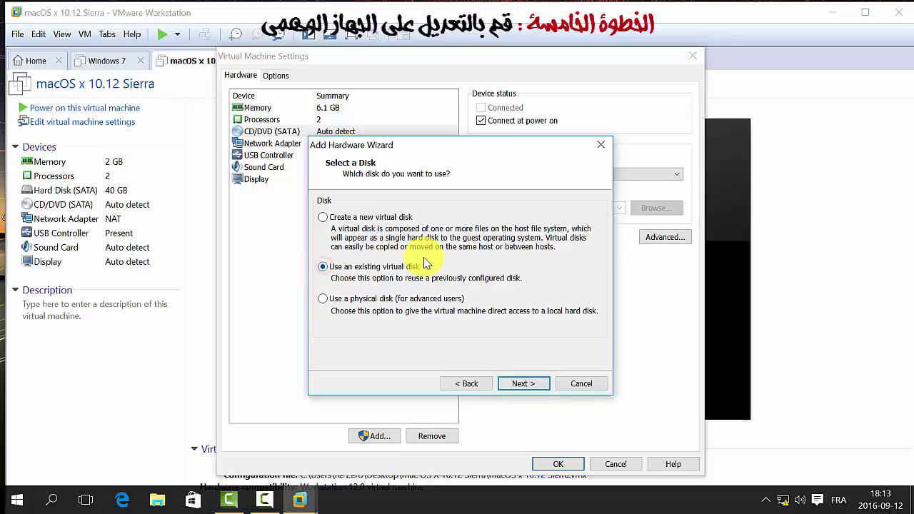
left_click(513, 388)
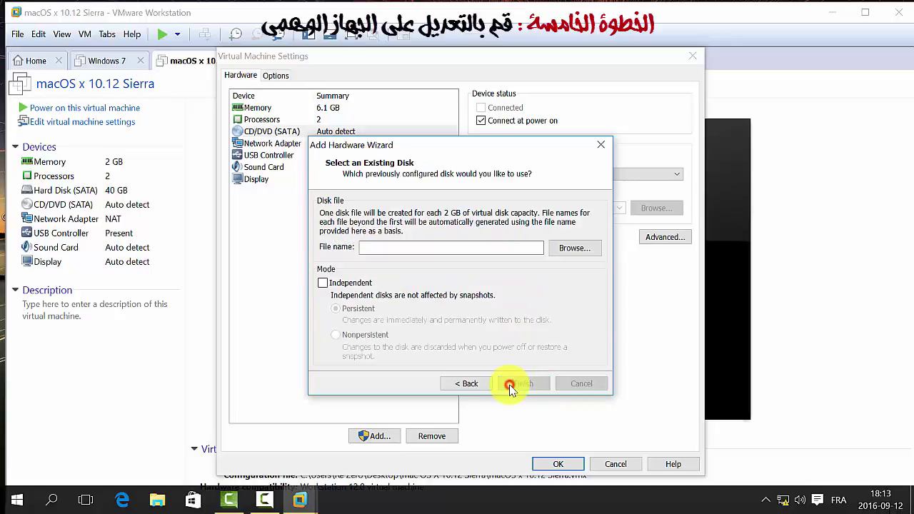
Select the macOS 10.12 Sierra disk file from the desktop folder macOS 10.12 Sierra and finish adding the hard disk
left_click(564, 251)
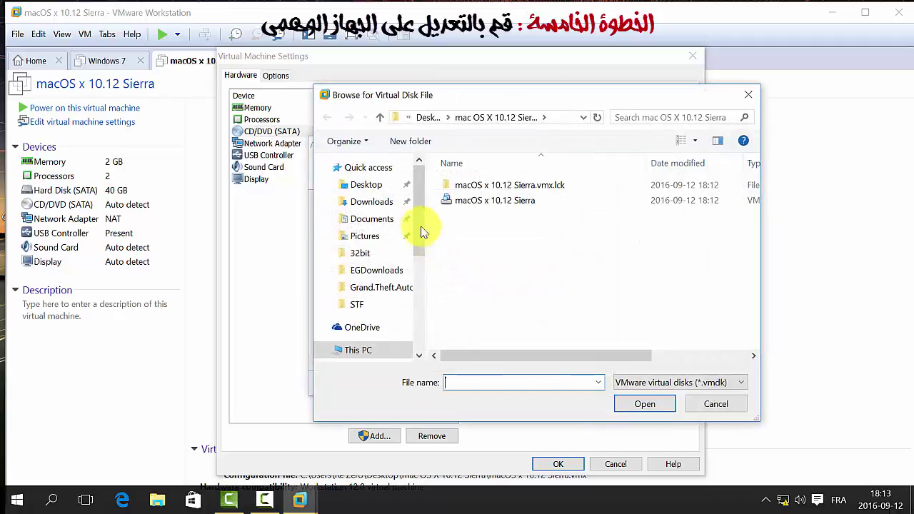
left_click(366, 184)
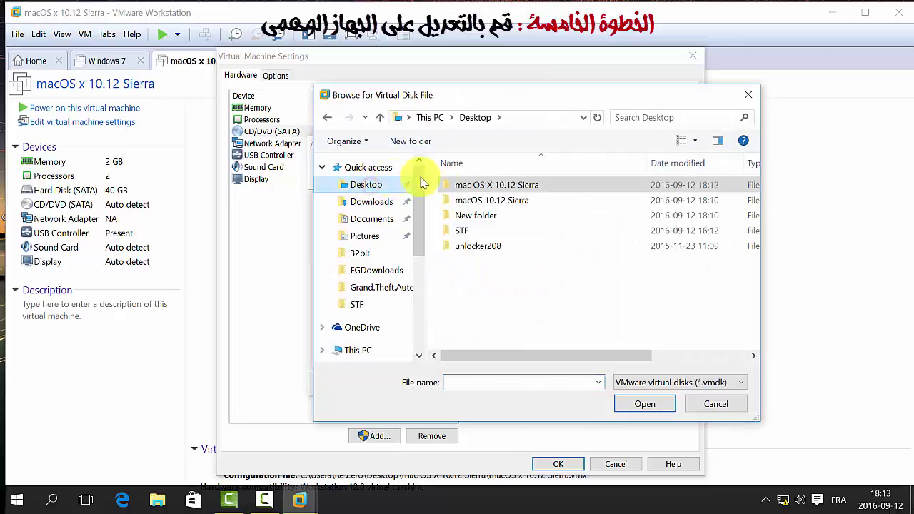
double_click(509, 201)
double_click(494, 186)
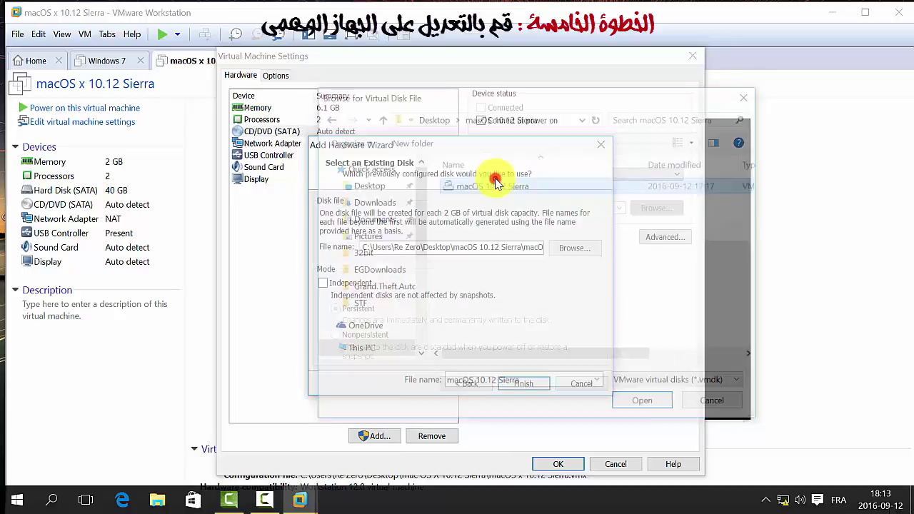
left_click(523, 384)
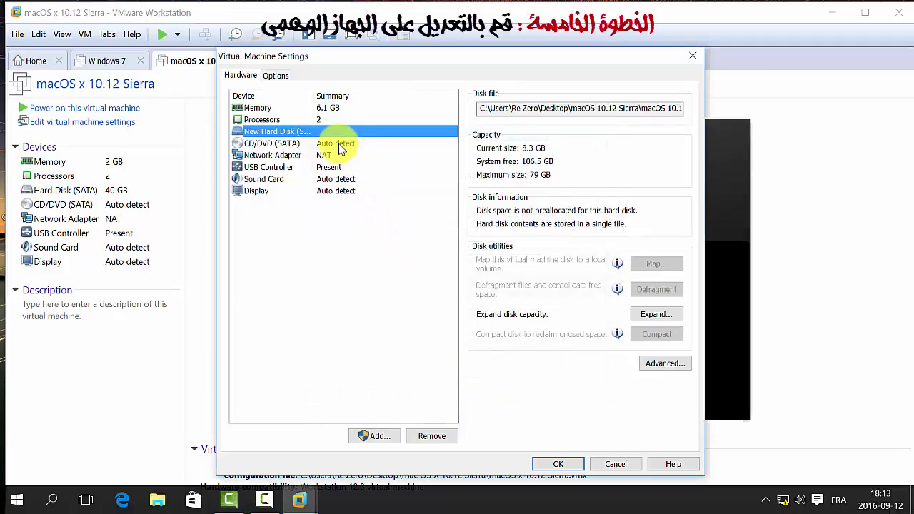
Review the remaining devices, enable showing all USB input devices on the USB controller, and apply the virtual machine settings
left_click(340, 146)
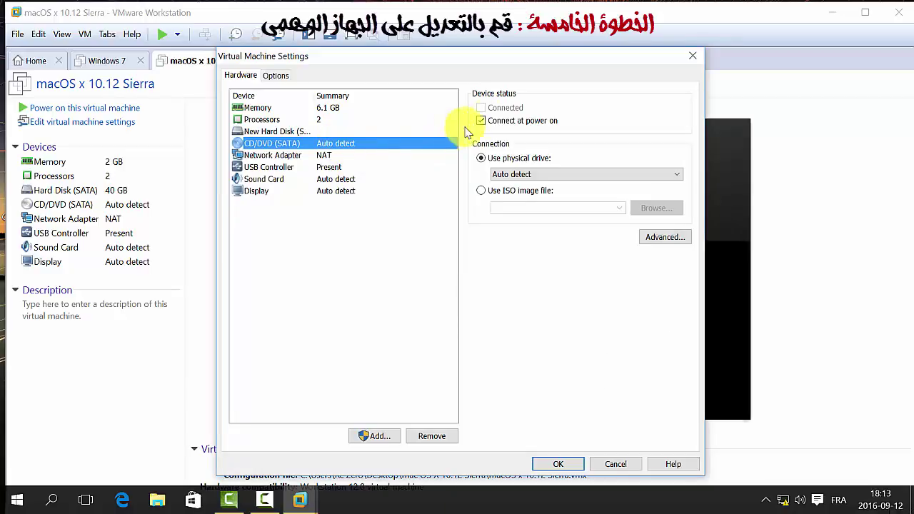
left_click(321, 158)
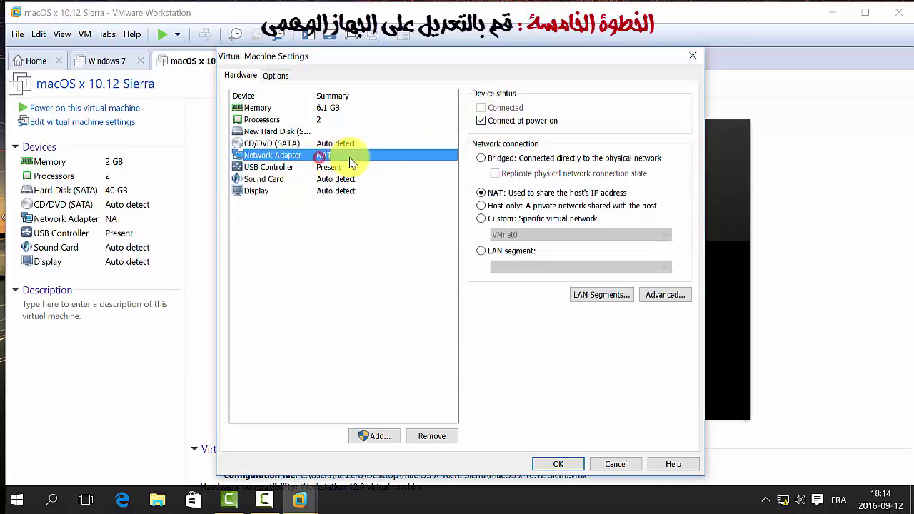
left_click(325, 170)
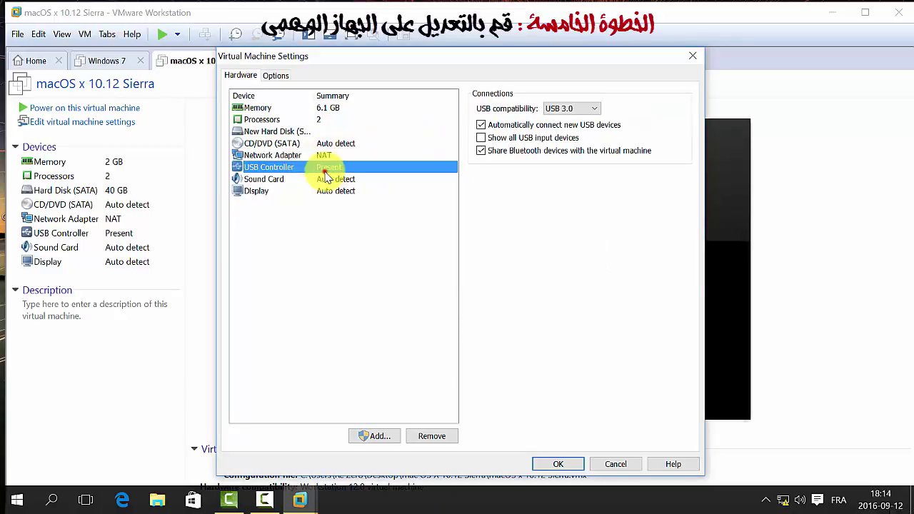
left_click(482, 138)
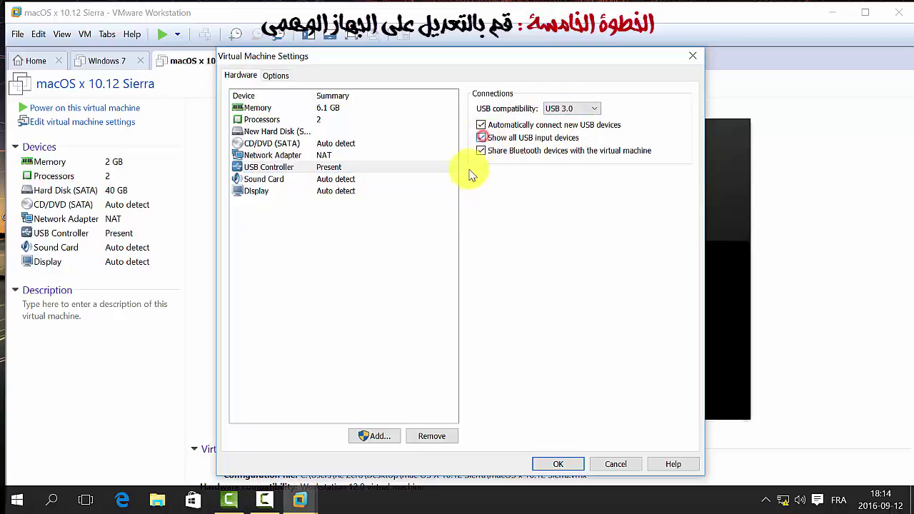
left_click(297, 179)
left_click(350, 191)
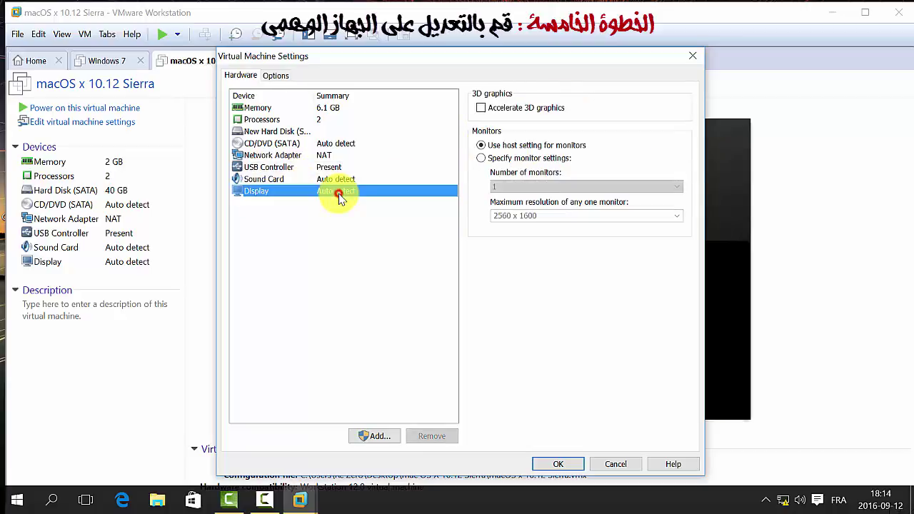
left_click(557, 465)
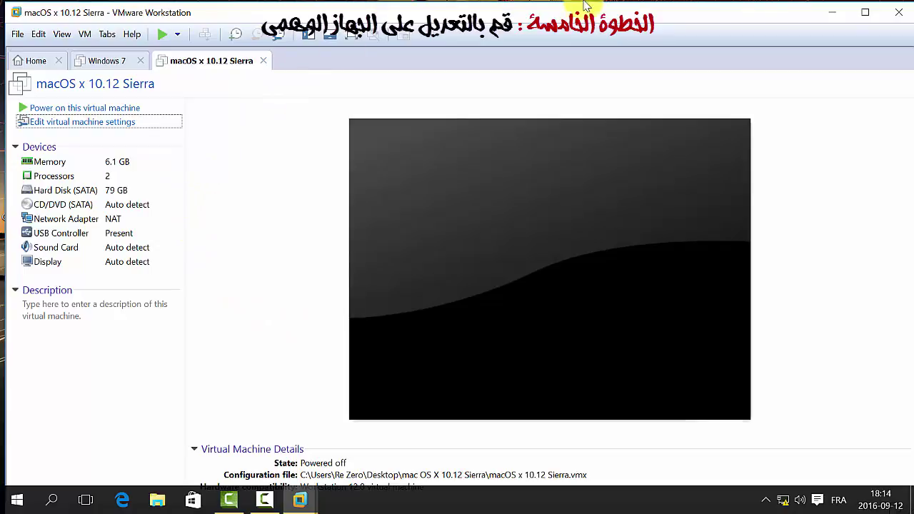
Open the virtual machine's VMX configuration file from the desktop folder mac OS X 10.12 Sierra in Notepad
left_click(824, 14)
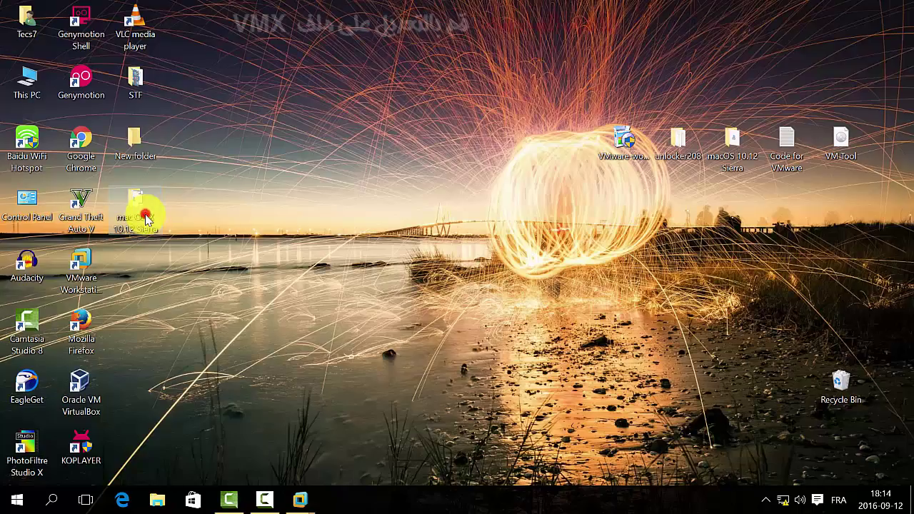
double_click(143, 207)
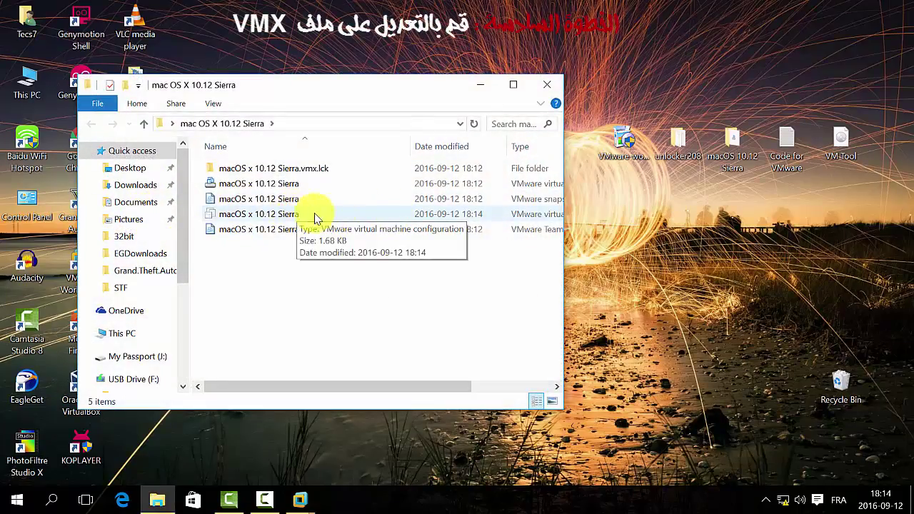
right_click(251, 207)
mouse_move(330, 250)
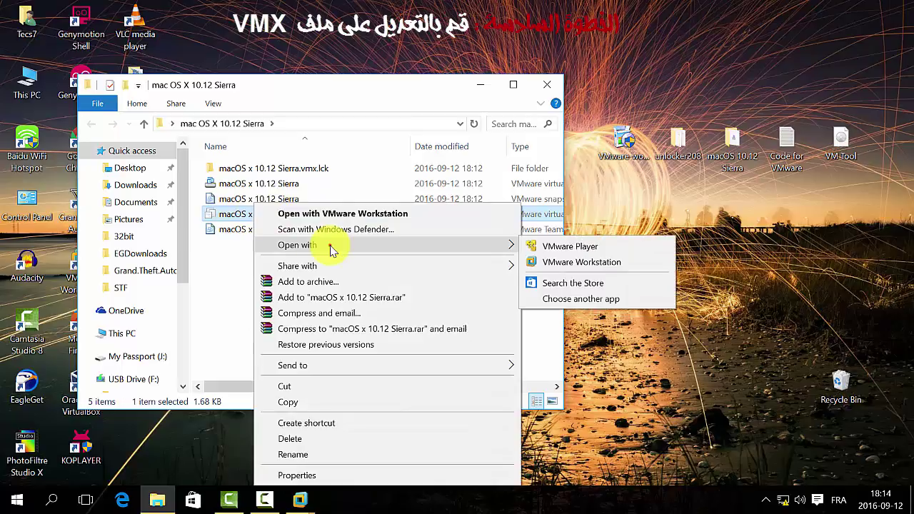
left_click(608, 298)
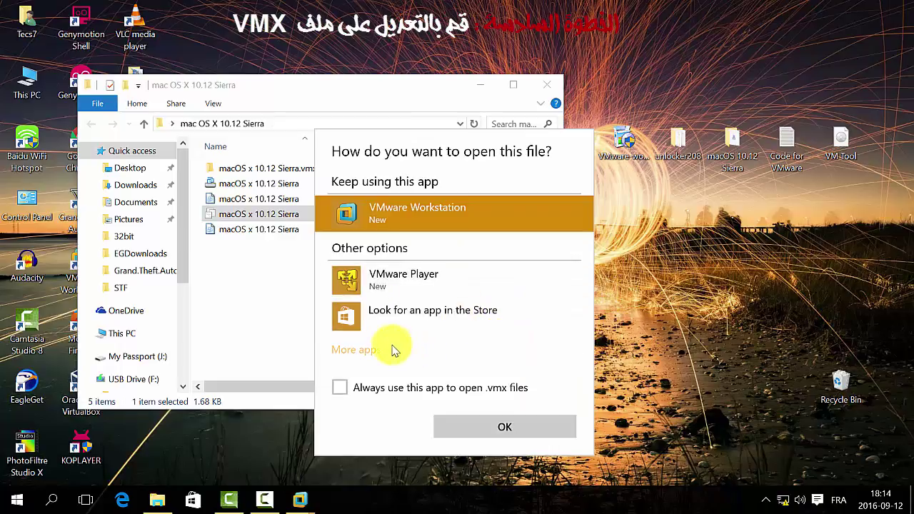
left_click(392, 350)
scroll(394, 311, "down", 4)
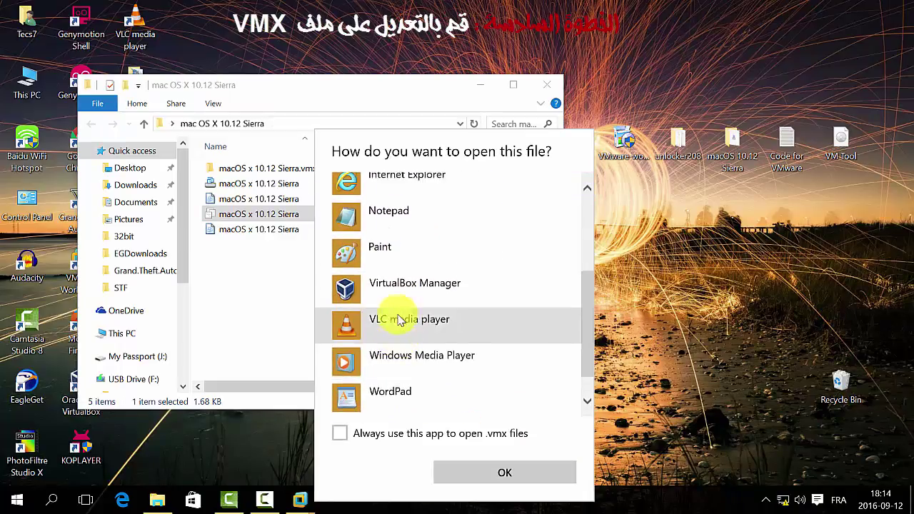
scroll(400, 299, "up", 1)
left_click(401, 266)
left_click(487, 473)
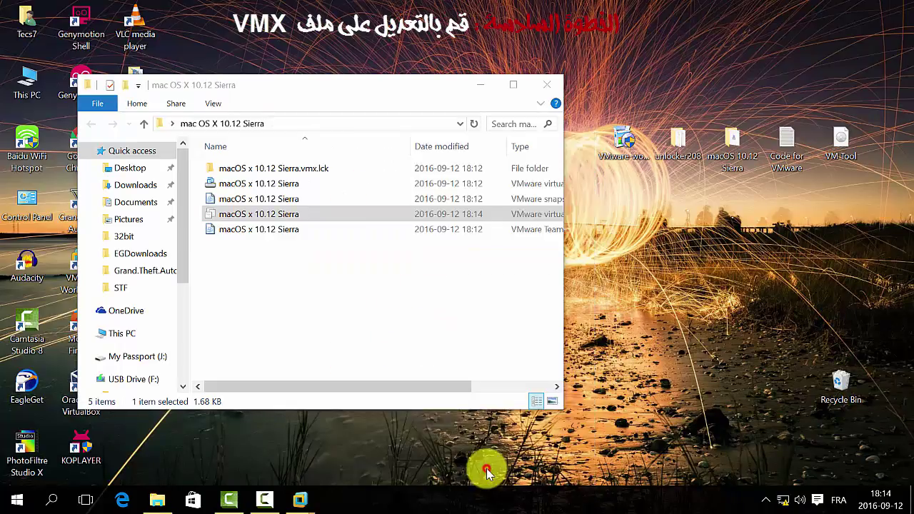
Copy the line smc.version = "0" from the desktop text file Code for VMware and close that file
scroll(322, 326, "down", 12)
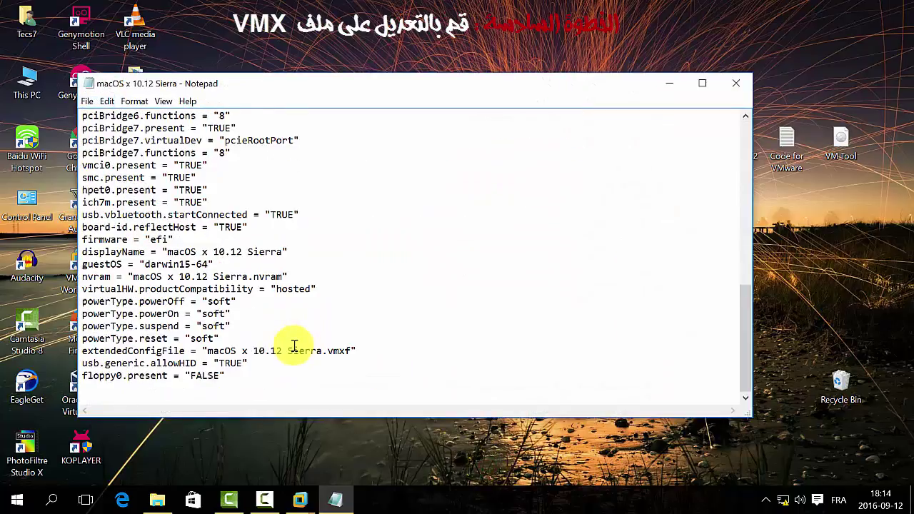
left_click(786, 165)
double_click(786, 166)
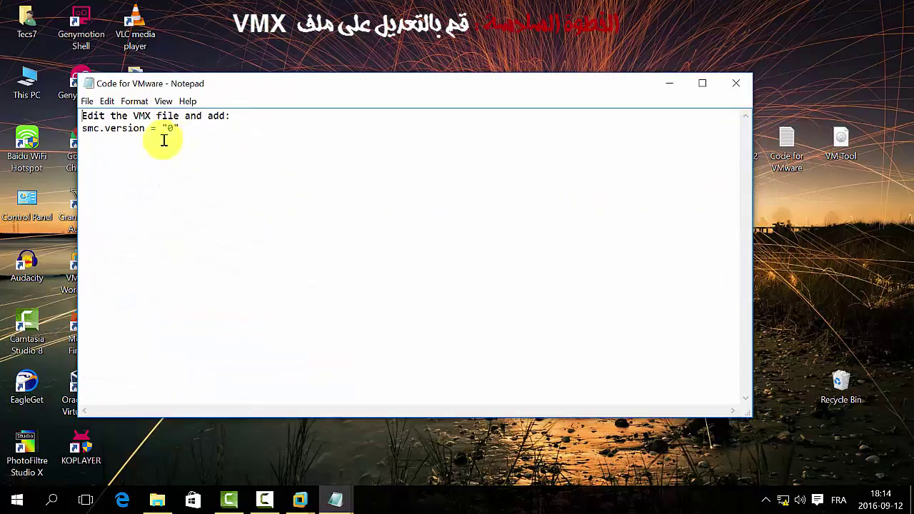
left_click_drag(182, 134, 73, 131)
right_click(84, 130)
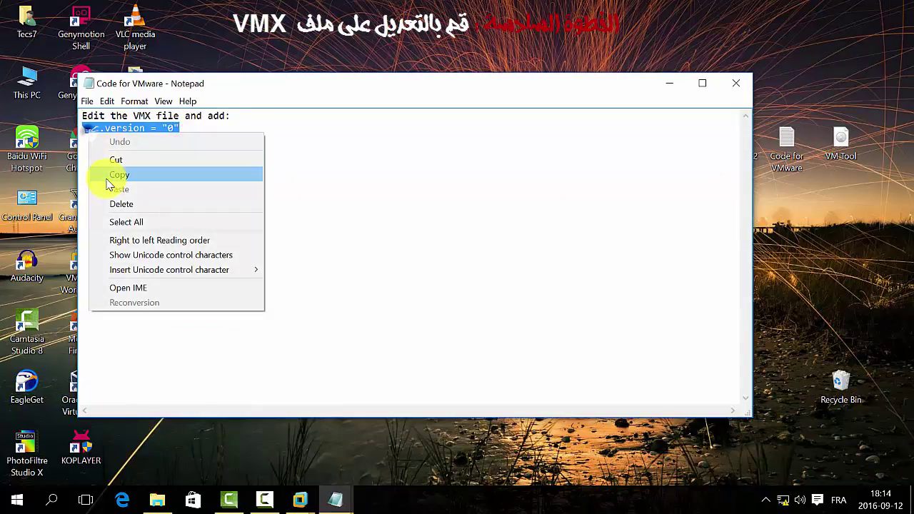
left_click(105, 178)
left_click(735, 83)
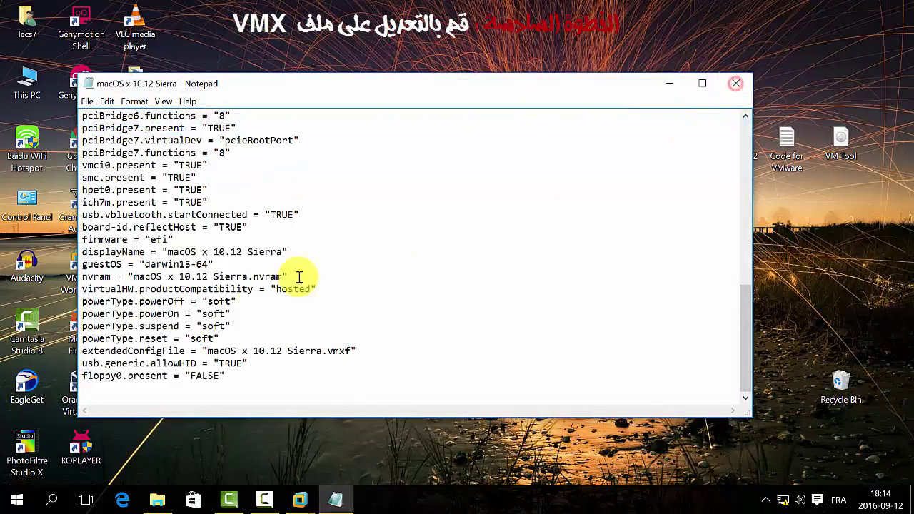
Paste smc.version = "0" as the last line of the VMX file, save it, and close the file and its folder
right_click(90, 392)
left_click(89, 393)
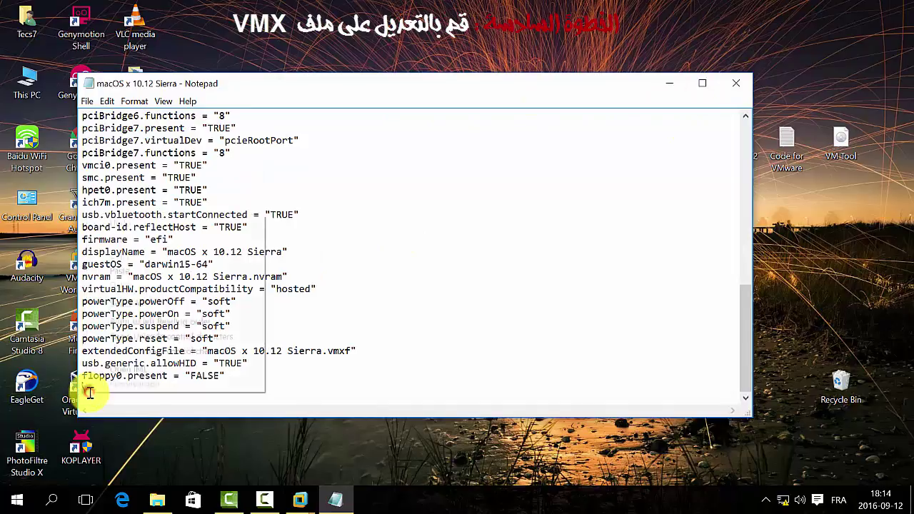
right_click(88, 393)
left_click(120, 271)
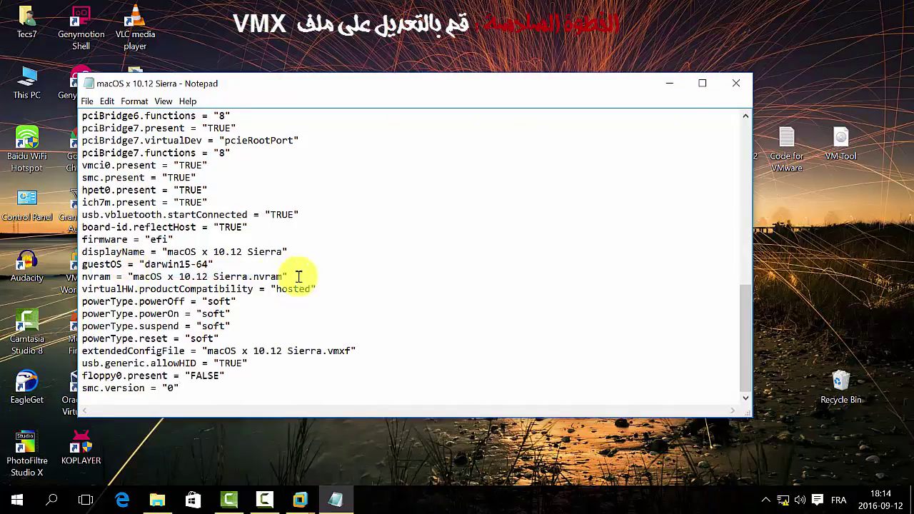
left_click(742, 84)
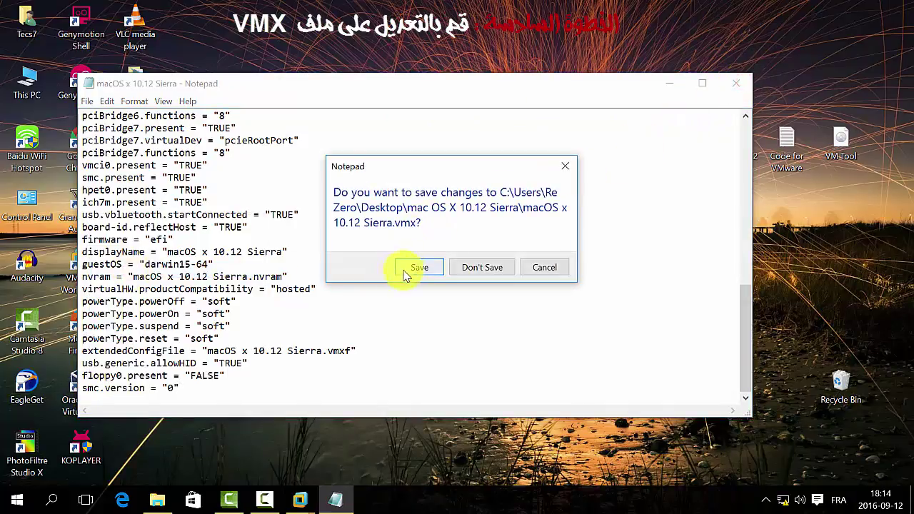
left_click(410, 267)
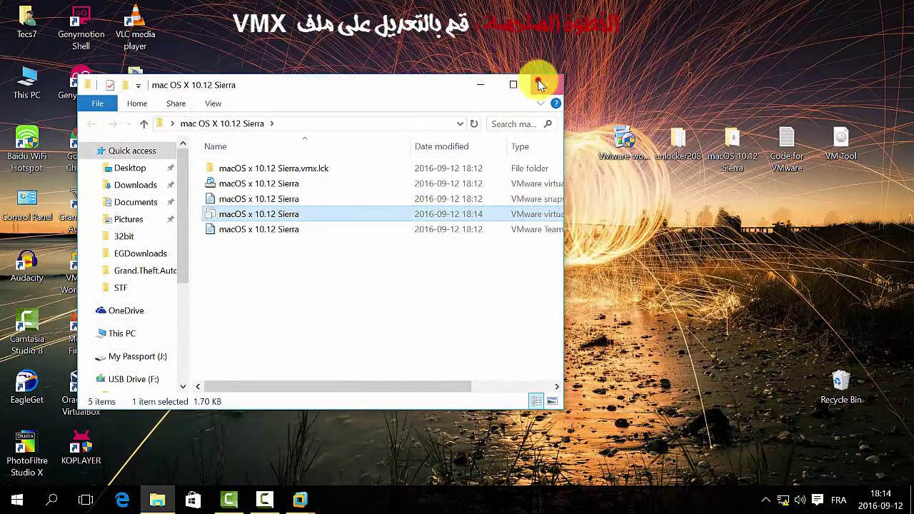
left_click(540, 84)
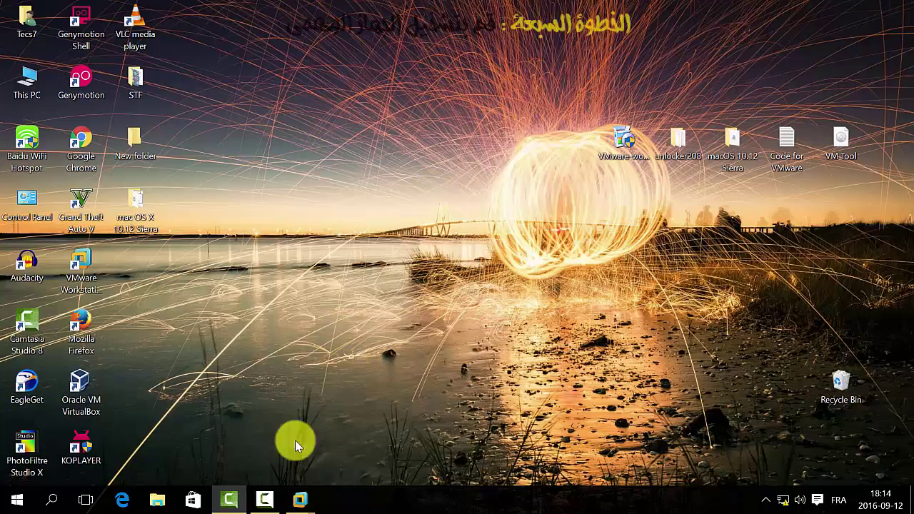
Switch back to VMware Workstation and power on the macOS x 10.12 Sierra virtual machine
mouse_move(292, 498)
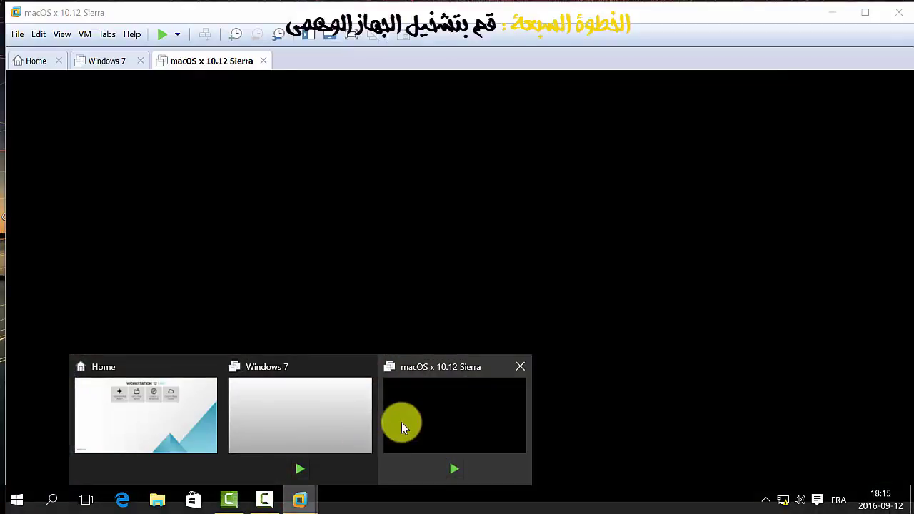
left_click(401, 422)
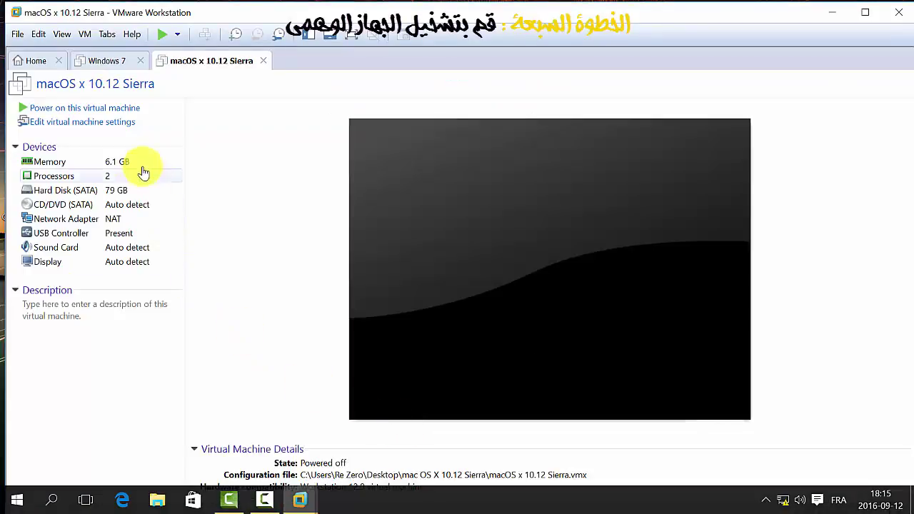
left_click(126, 108)
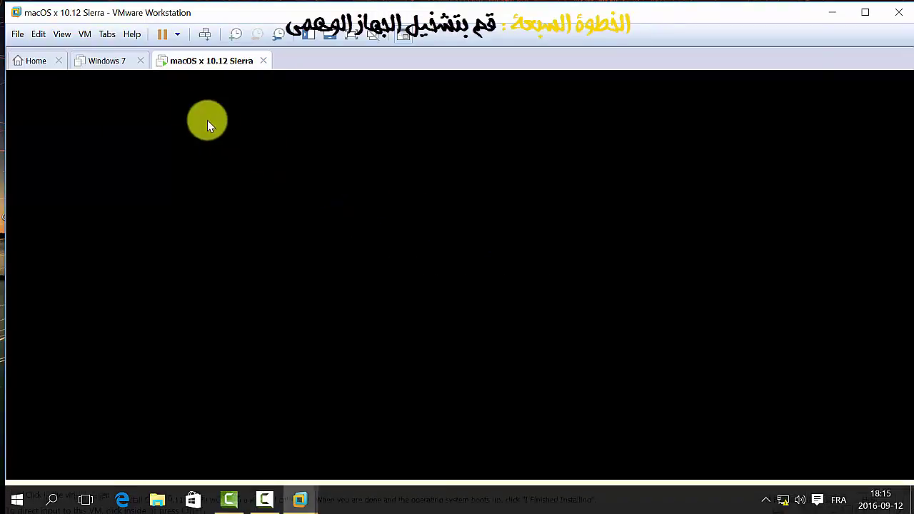
Shrink the VMware Workstation window from full size and close the Windows 7 and Home pages
key("super+Down")
left_click(114, 60)
left_click(140, 60)
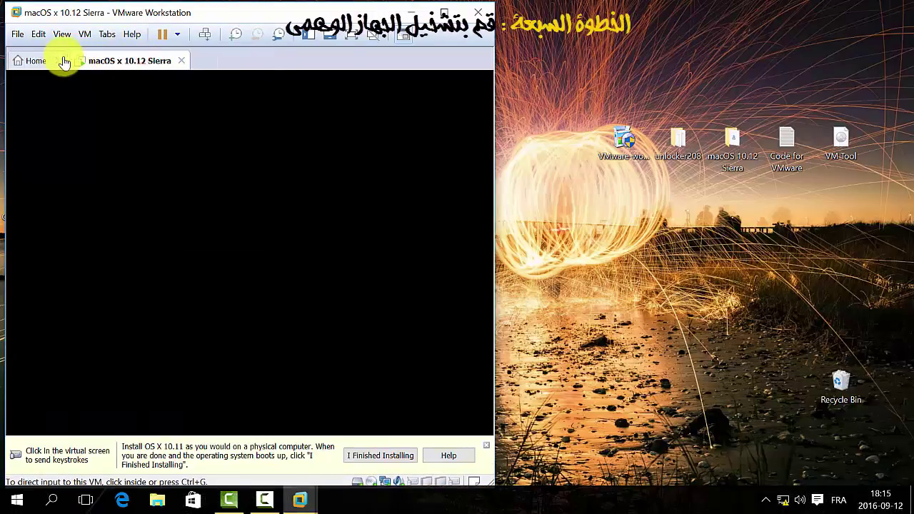
left_click(64, 60)
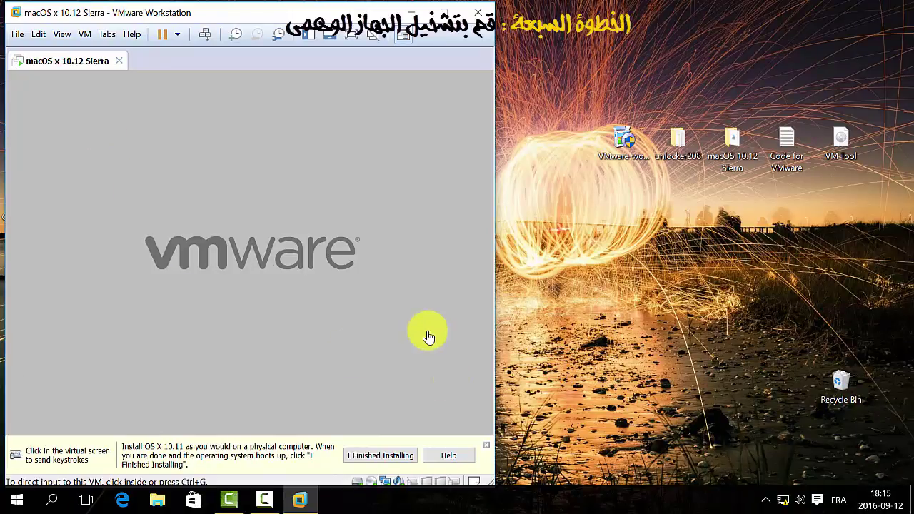
Dismiss the guest installation hint, pick a country starting with M from the full list on the macOS Welcome screen, and continue
left_click(487, 445)
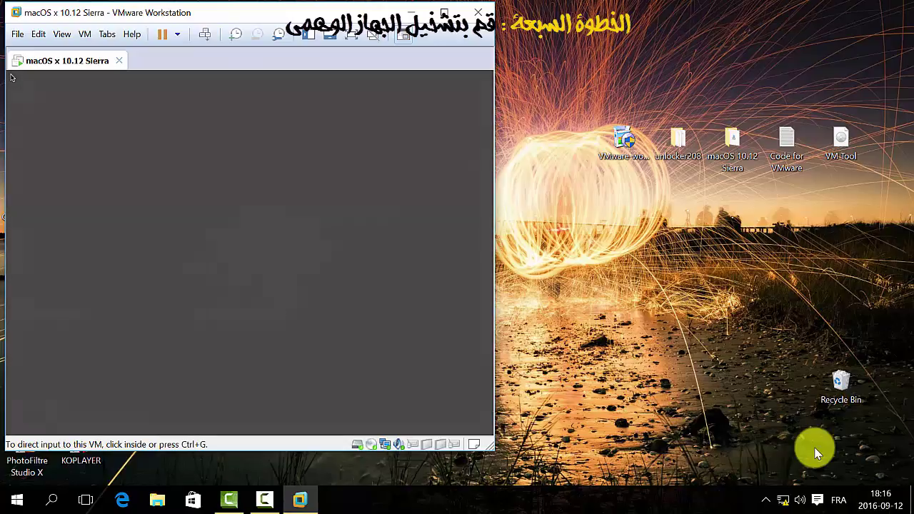
left_click(341, 182)
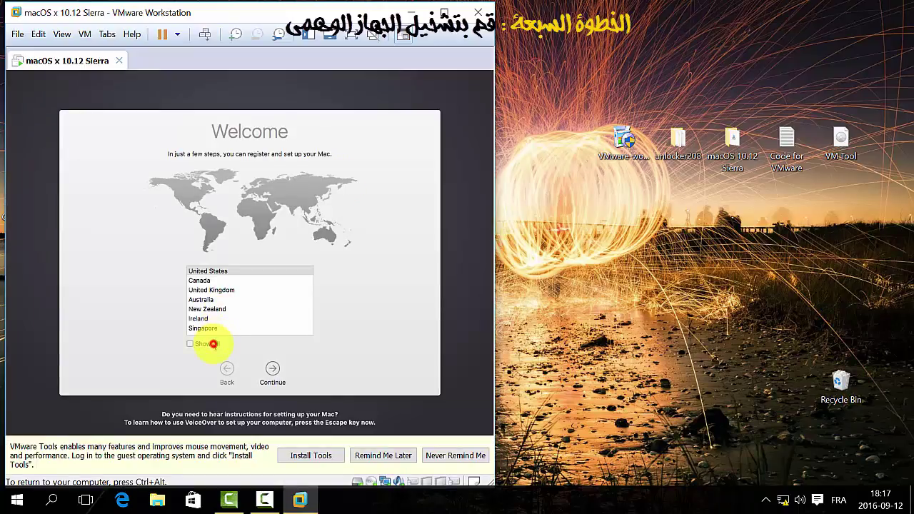
left_click(212, 344)
scroll(221, 316, "down", 5)
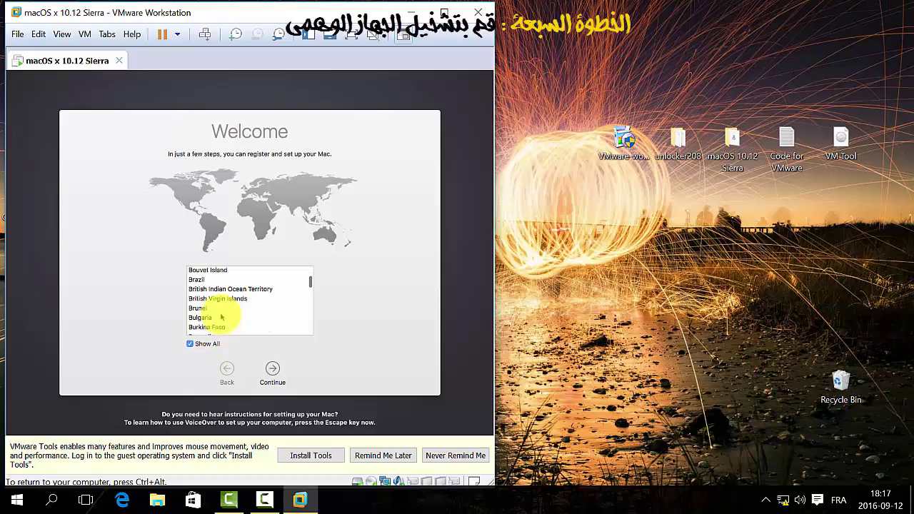
left_click(203, 317)
key("m")
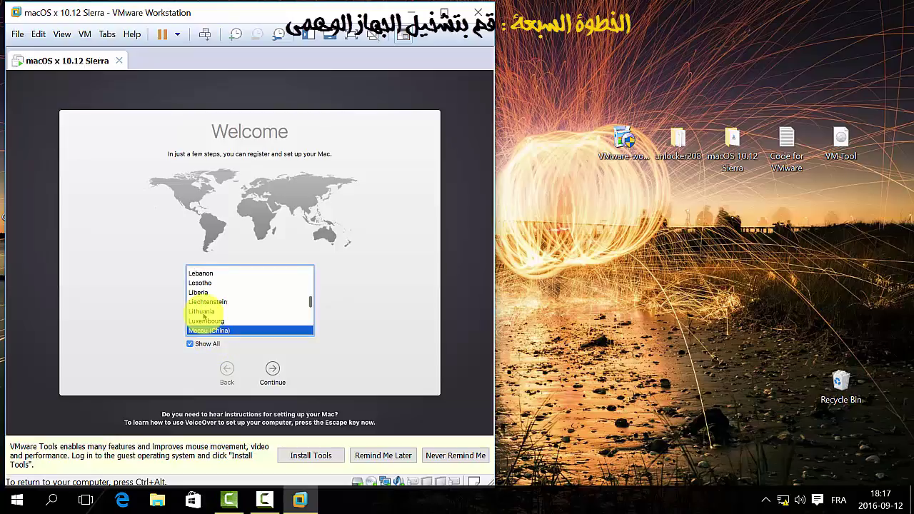
scroll(205, 319, "down", 4)
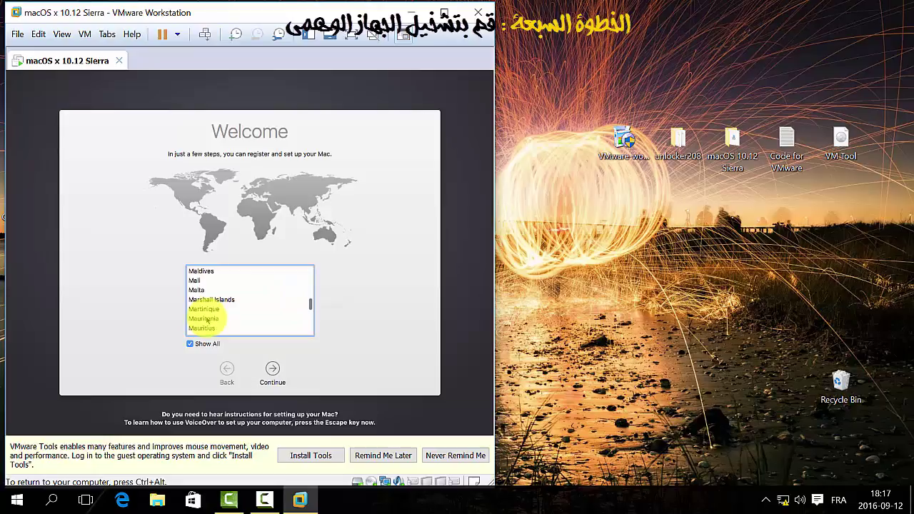
scroll(206, 319, "down", 2)
left_click(270, 370)
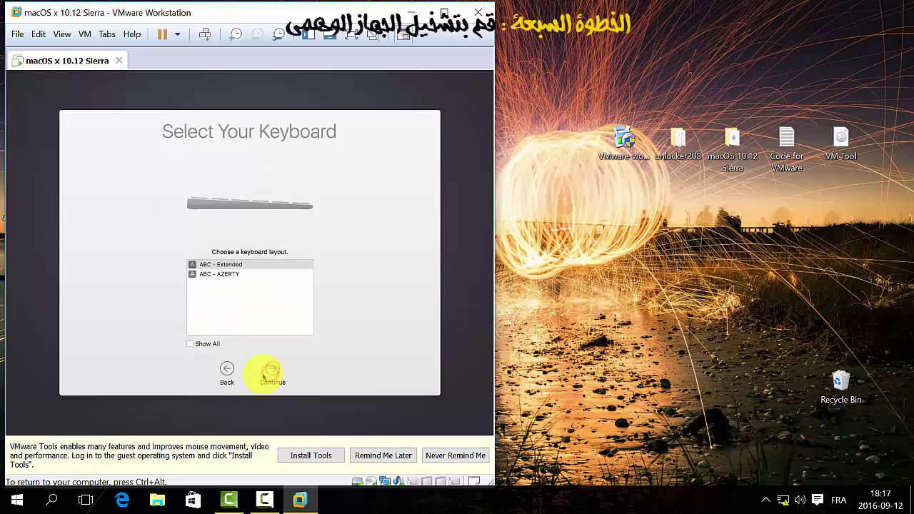
Choose the ABC - AZERTY keyboard layout and continue without transferring any information to this Mac
left_click(230, 275)
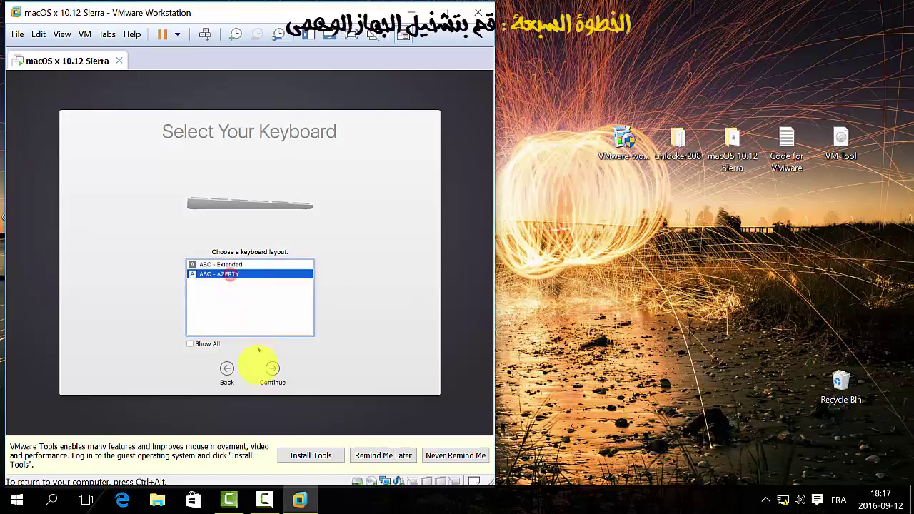
left_click(274, 370)
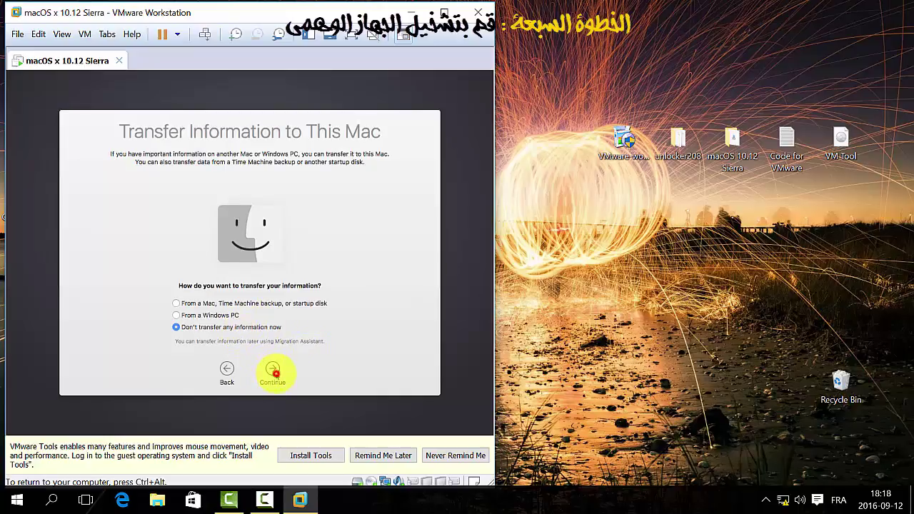
left_click(275, 373)
Decline Location Services and skip signing in with an Apple ID
left_click(276, 372)
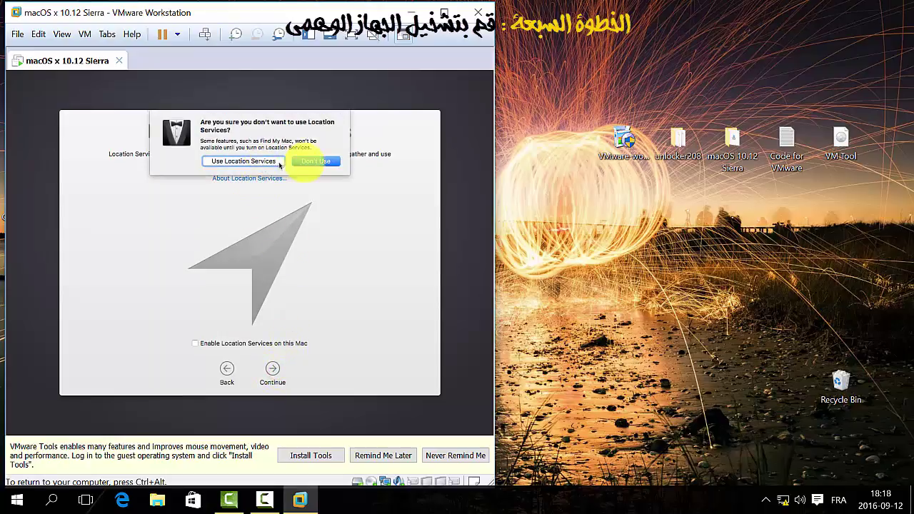
left_click(311, 161)
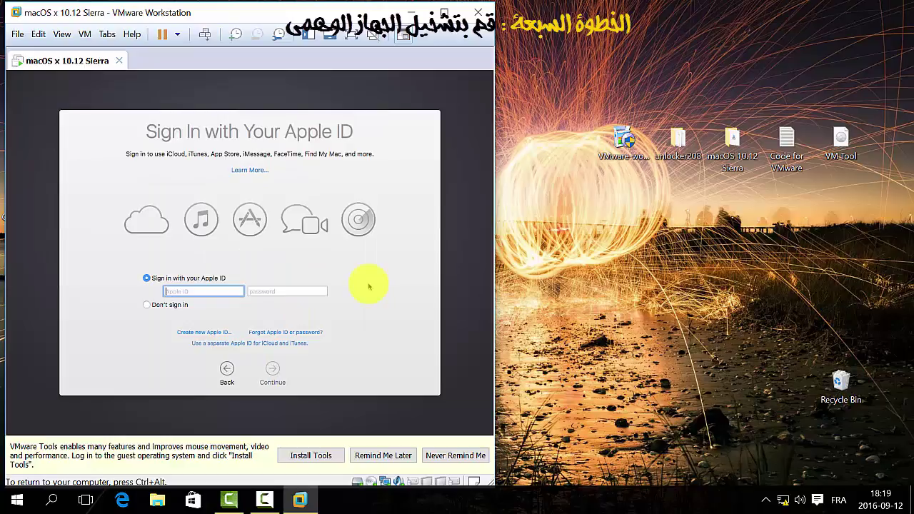
left_click(146, 304)
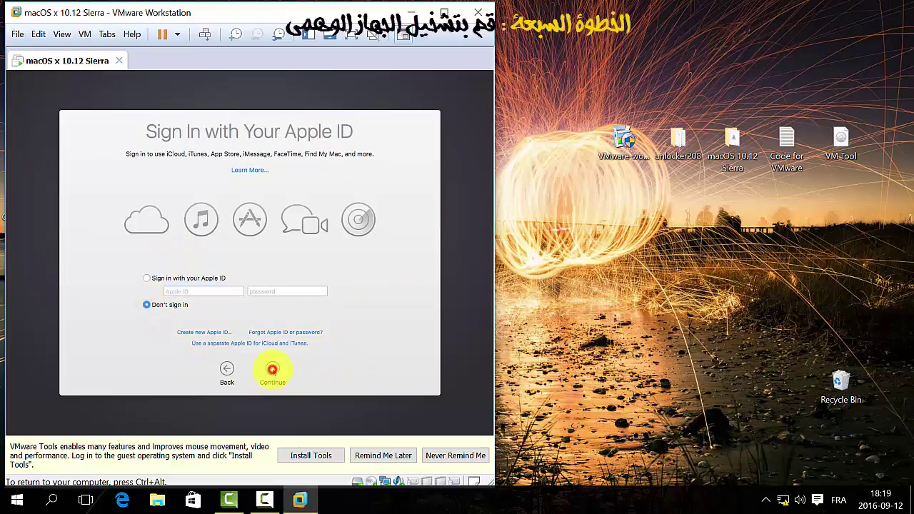
left_click(272, 369)
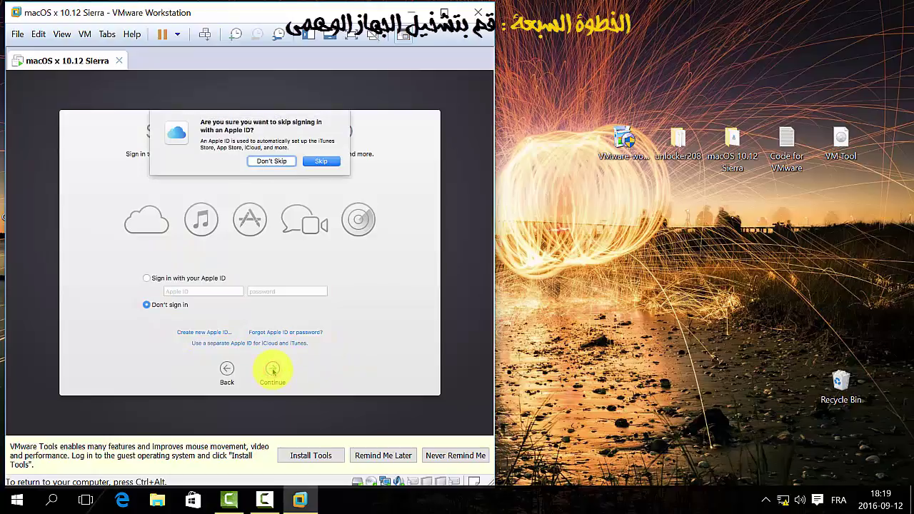
left_click(315, 163)
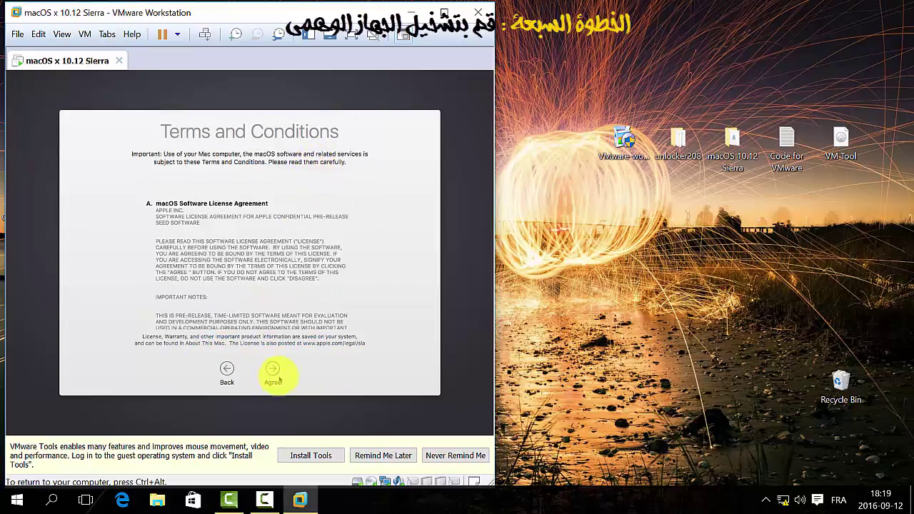
Agree to the Terms and Conditions and create the computer account with its full name, account name and verified account password
left_click(278, 377)
left_click(327, 157)
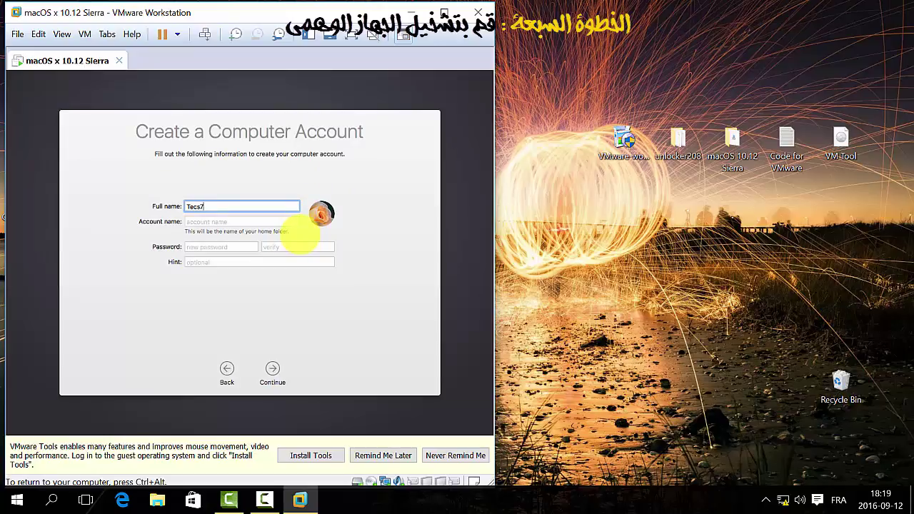
left_click(197, 247)
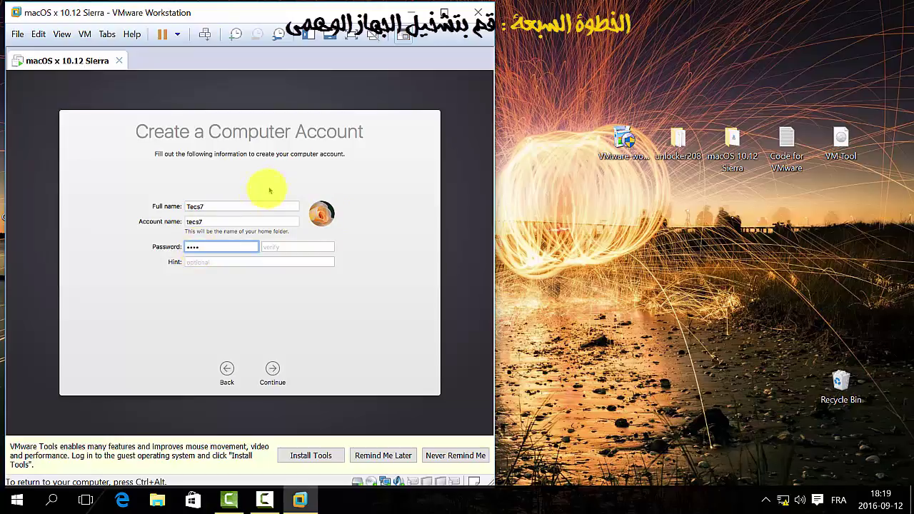
left_click(267, 247)
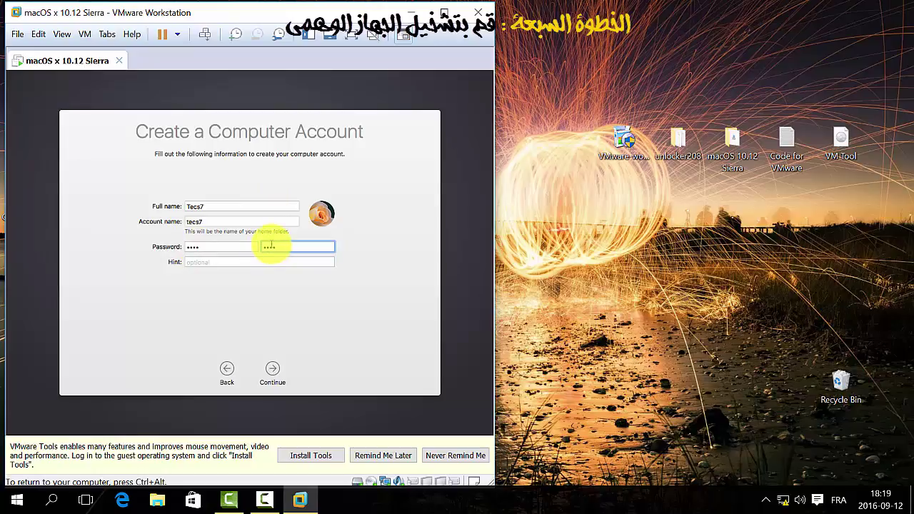
left_click(273, 370)
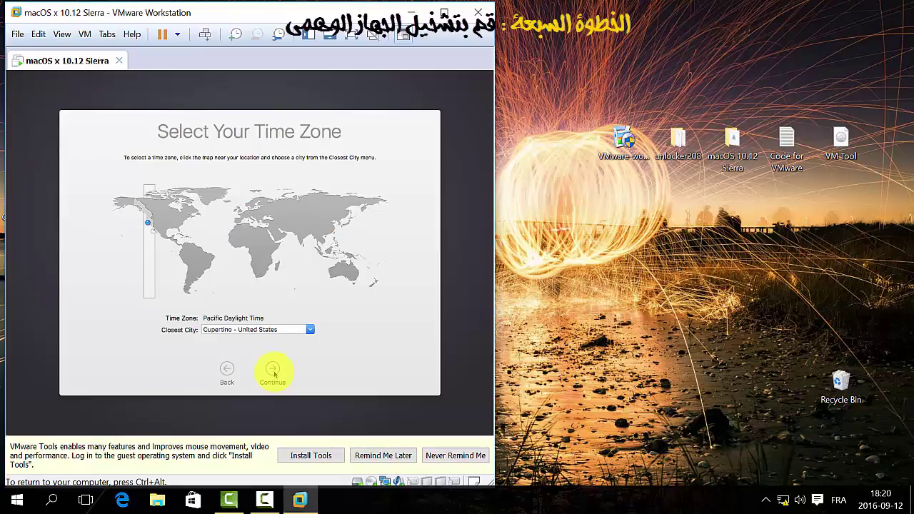
Keep Cupertino - United States as the closest city and accept Diagnostics & Usage to finish the macOS setup
left_click(274, 371)
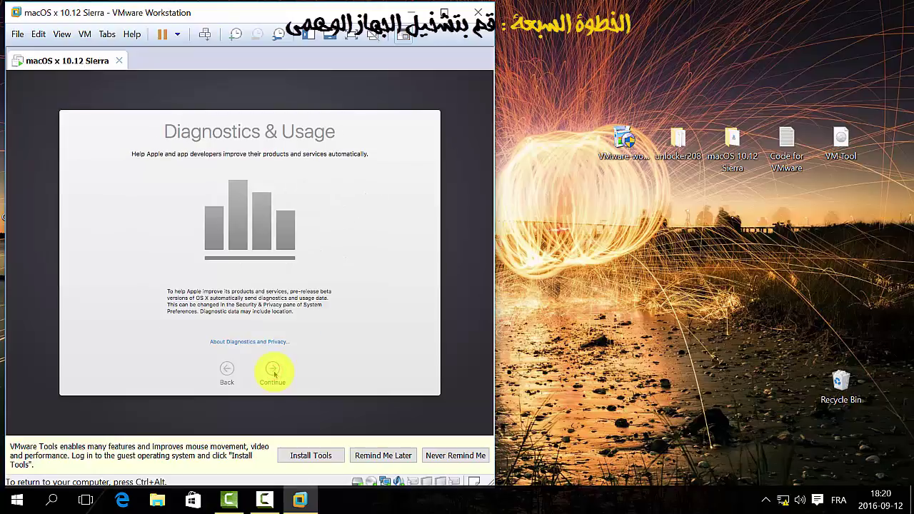
left_click(274, 371)
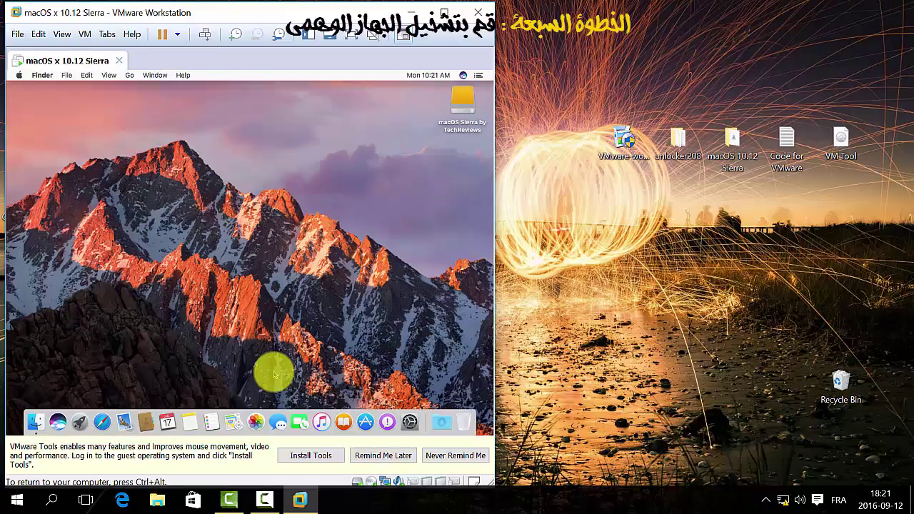
Switch the macOS virtual machine to full screen and accept the Feedback Assistant license agreement
key("ctrl+alt")
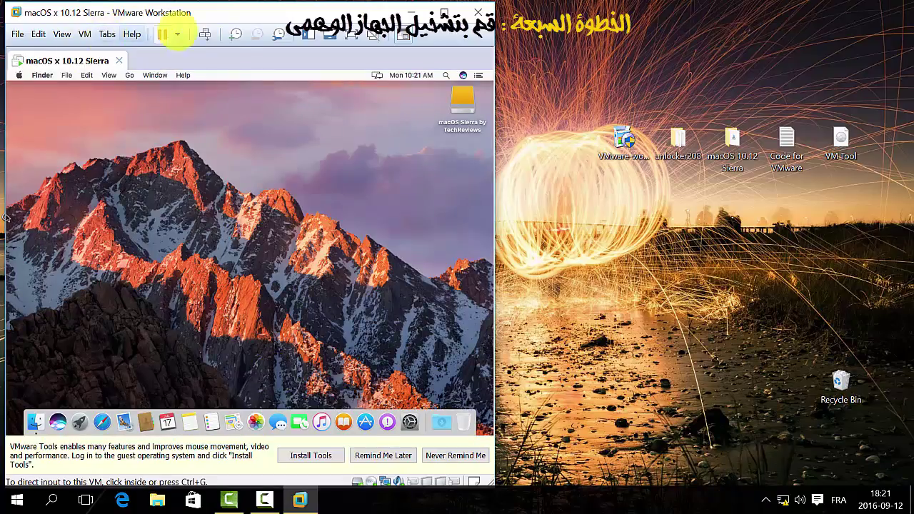
left_click(351, 34)
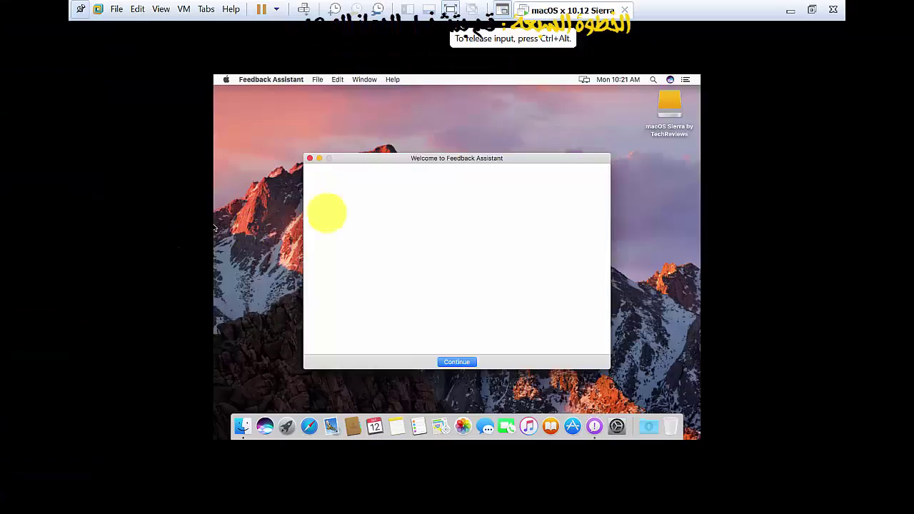
left_click(446, 362)
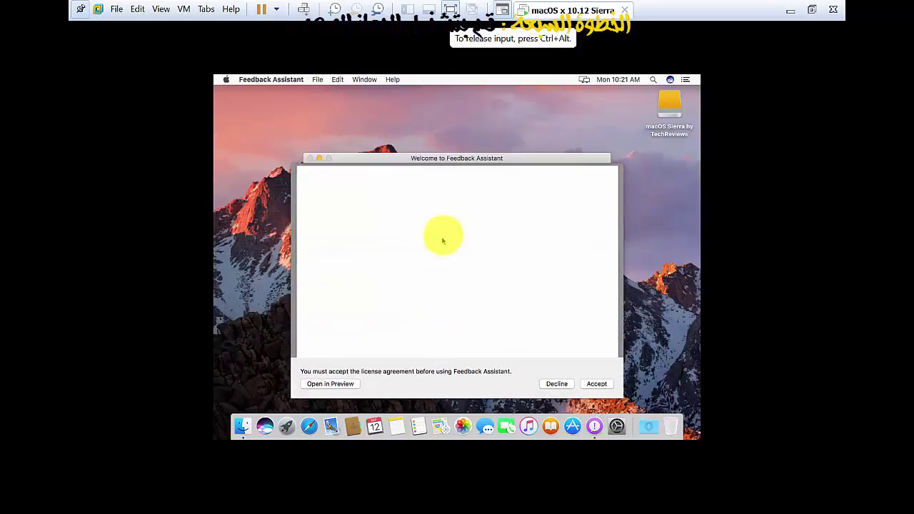
left_click(603, 386)
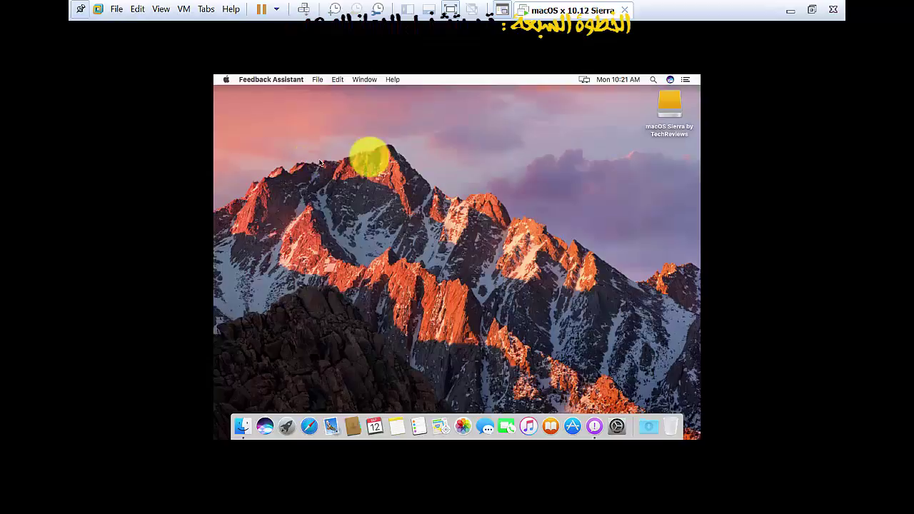
right_click(413, 148)
right_click(431, 158)
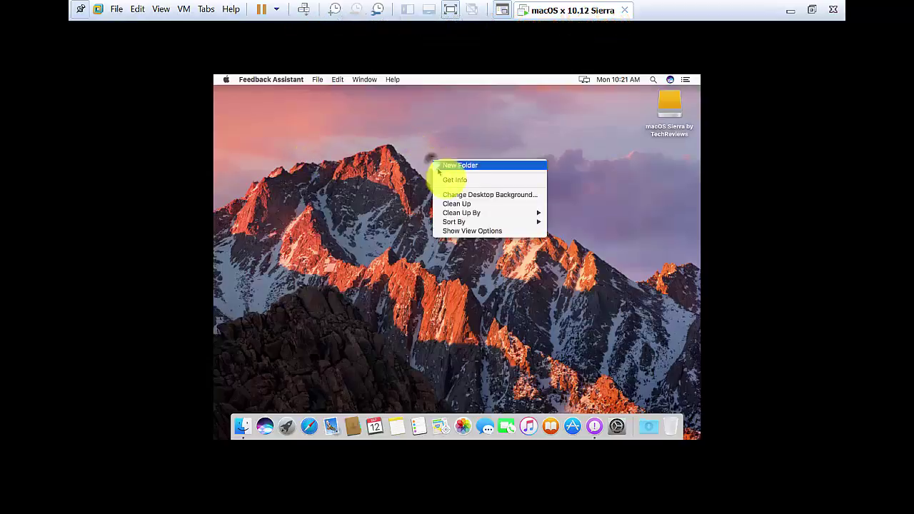
left_click(367, 245)
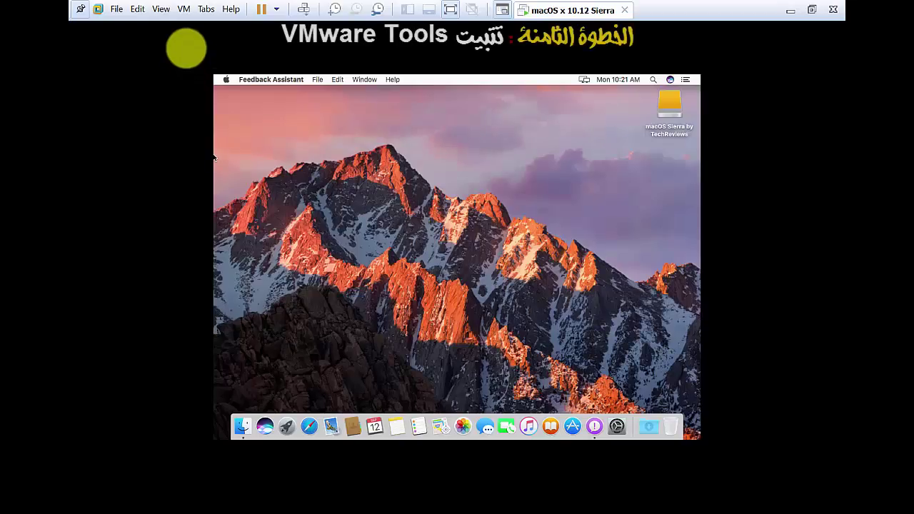
Set the virtual machine's CD/DVD (SATA) drive to use the ISO image VM Tool from the Desktop and apply the settings
left_click(183, 9)
mouse_move(202, 11)
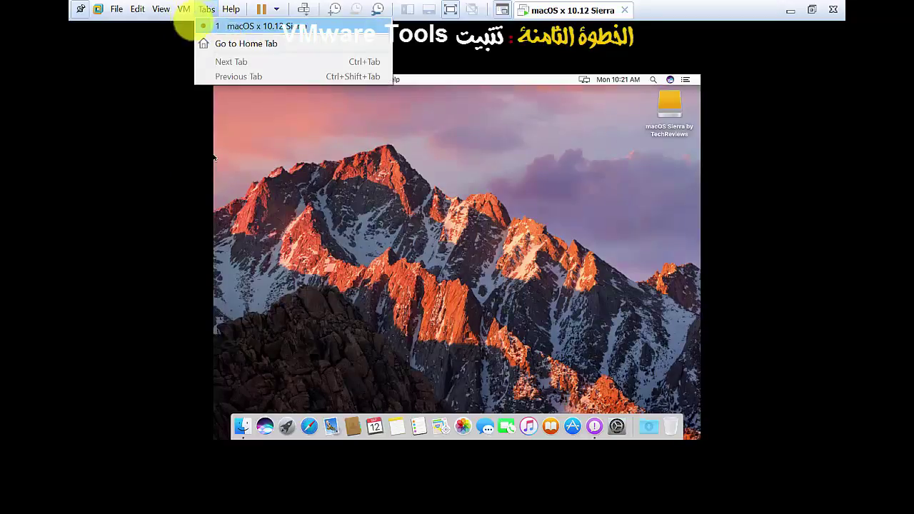
mouse_move(222, 39)
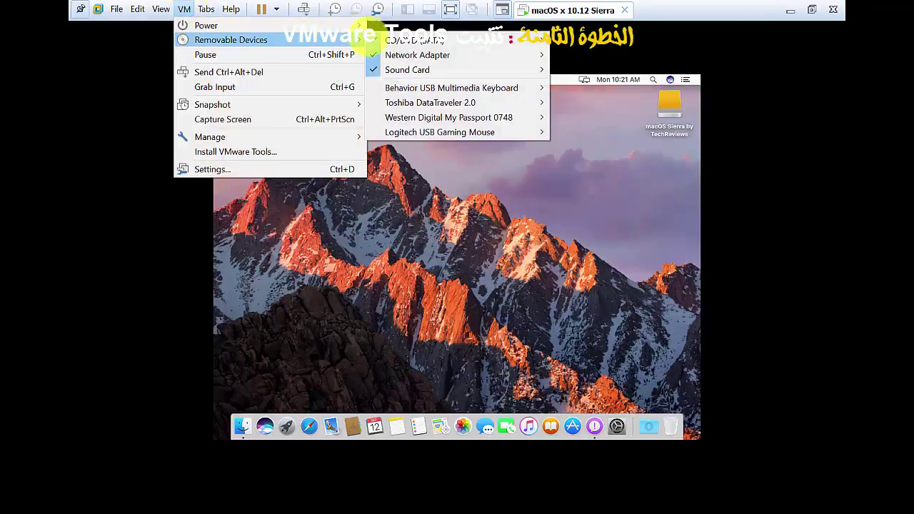
mouse_move(414, 40)
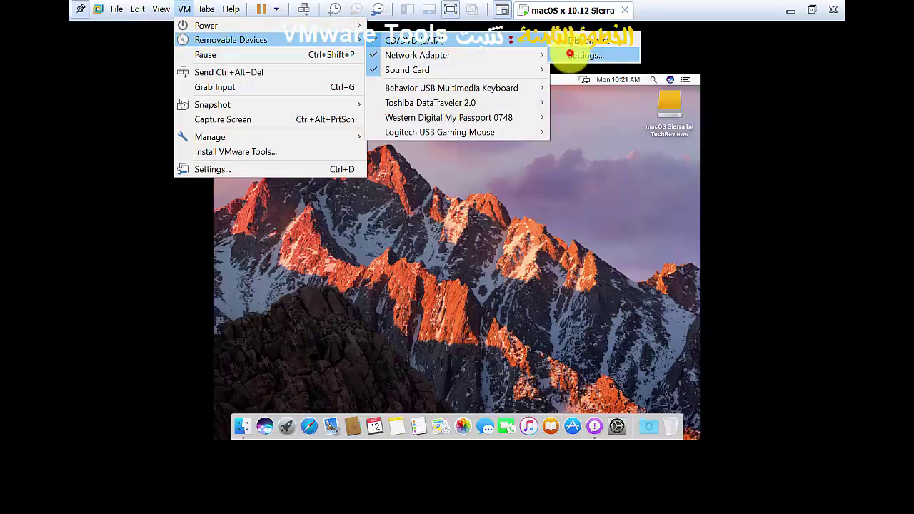
left_click(570, 55)
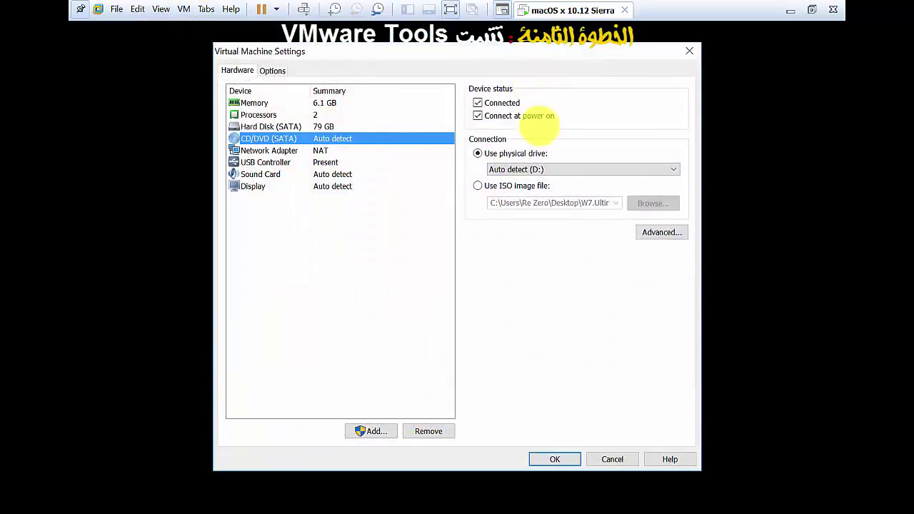
left_click(493, 185)
left_click(657, 203)
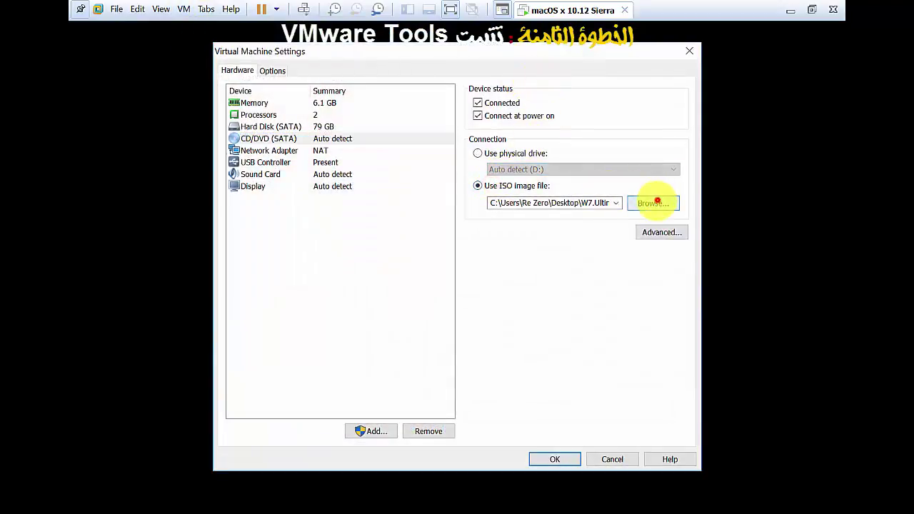
left_click(418, 235)
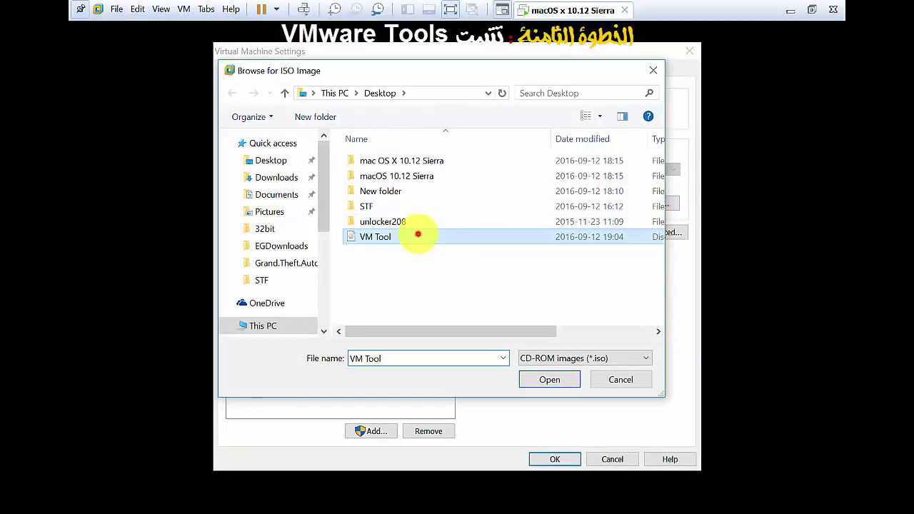
left_click(418, 234)
left_click(532, 459)
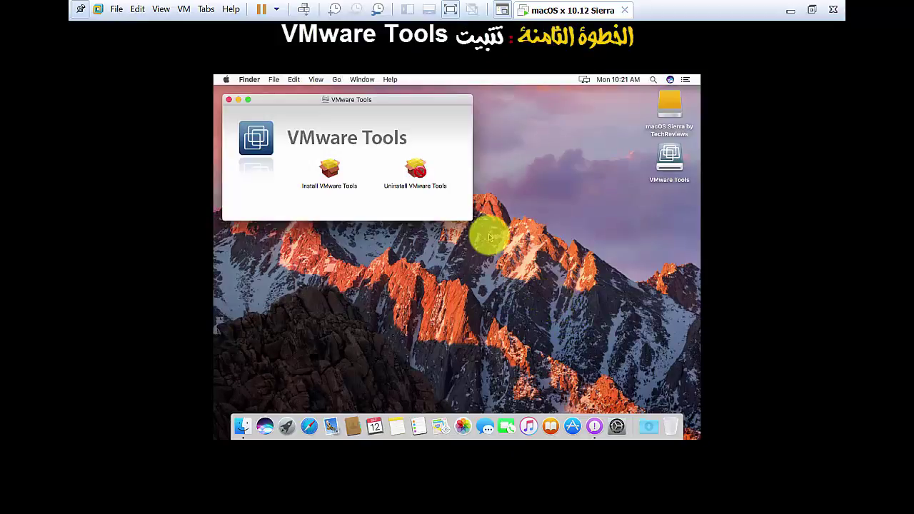
Run the VMware Tools installer with the standard installation and authorize it with the account password
left_click(330, 171)
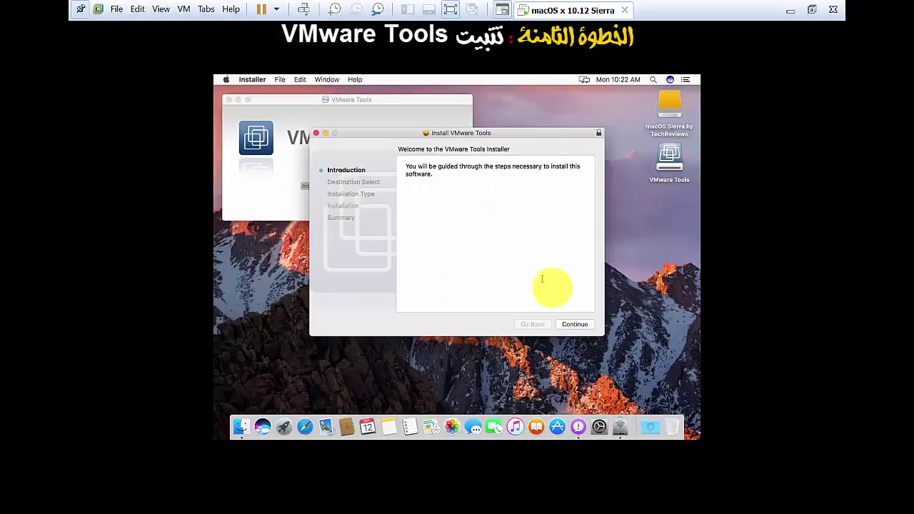
left_click(574, 325)
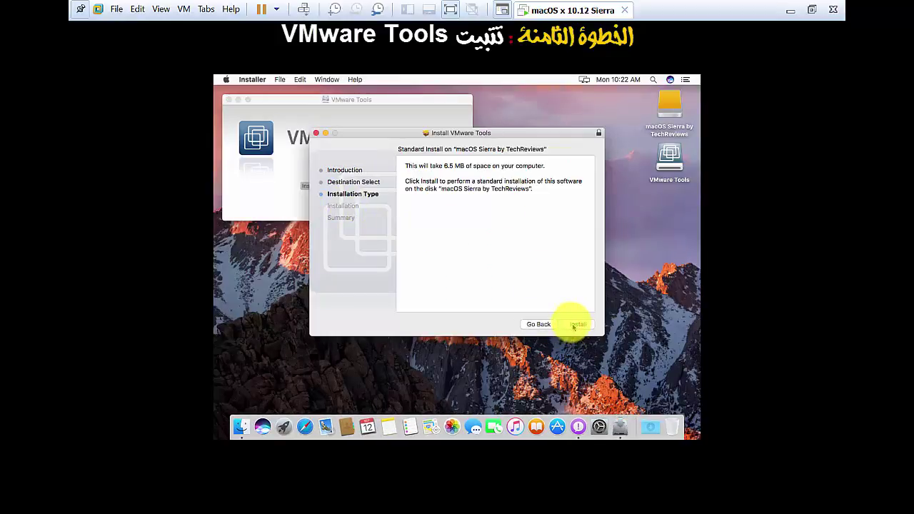
left_click(578, 325)
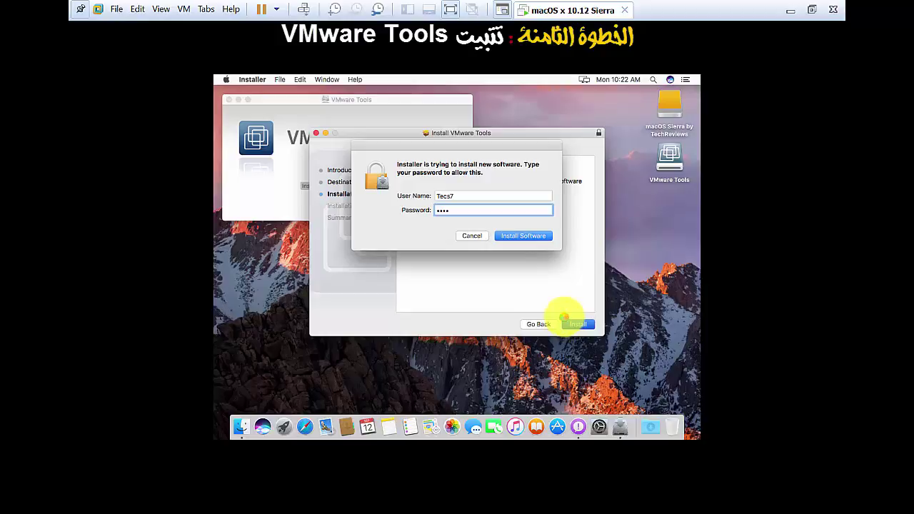
left_click(534, 228)
left_click(528, 237)
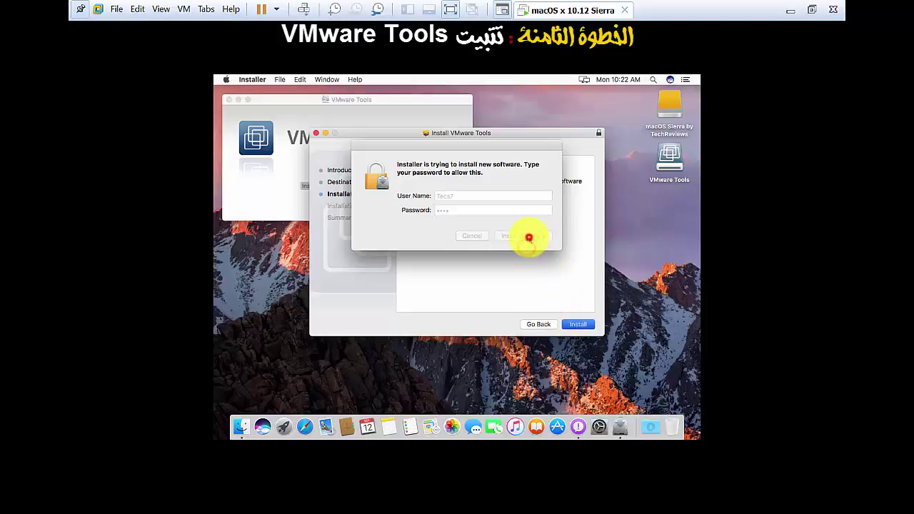
left_click(510, 188)
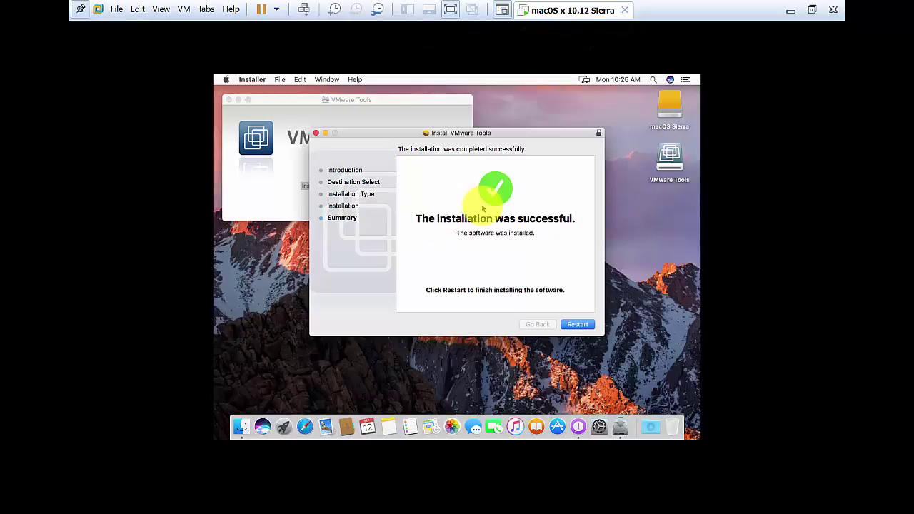
Restart the virtual machine to finish the VMware Tools installation and log in with the account password
left_click(571, 323)
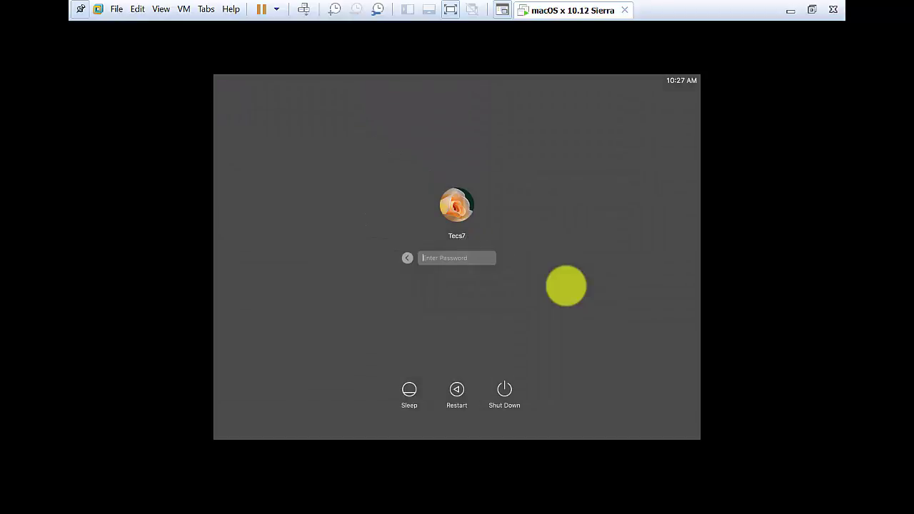
type("••")
key("Return")
key("BackSpace")
type("••••")
key("Return")
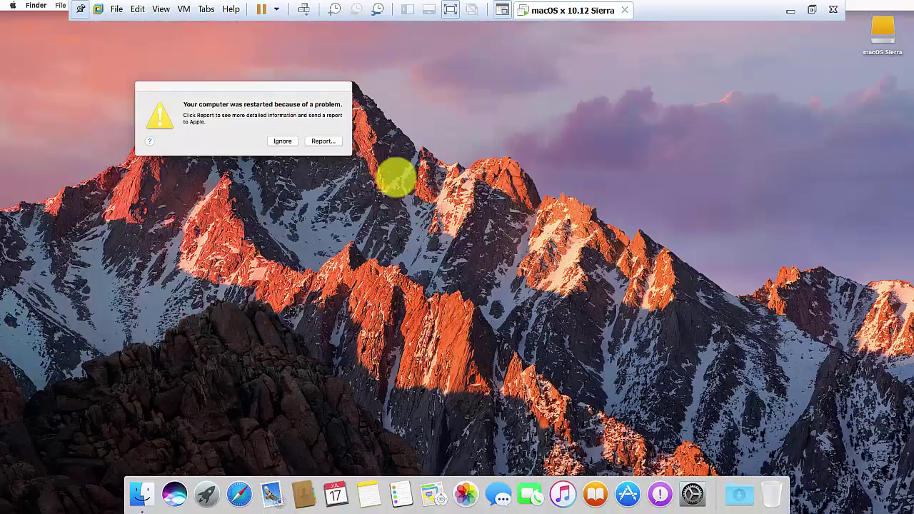
Ignore the restart problem report and switch the virtual machine to Exclusive Mode
left_click(286, 141)
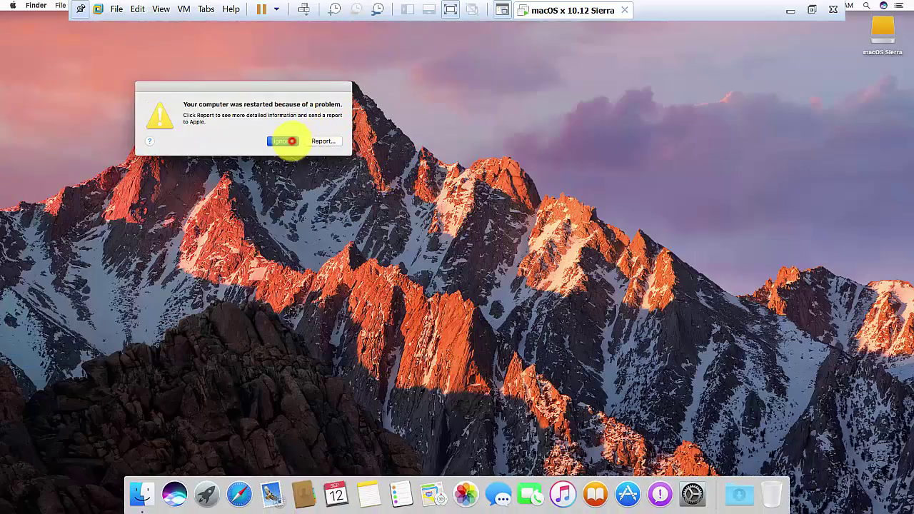
left_click(162, 8)
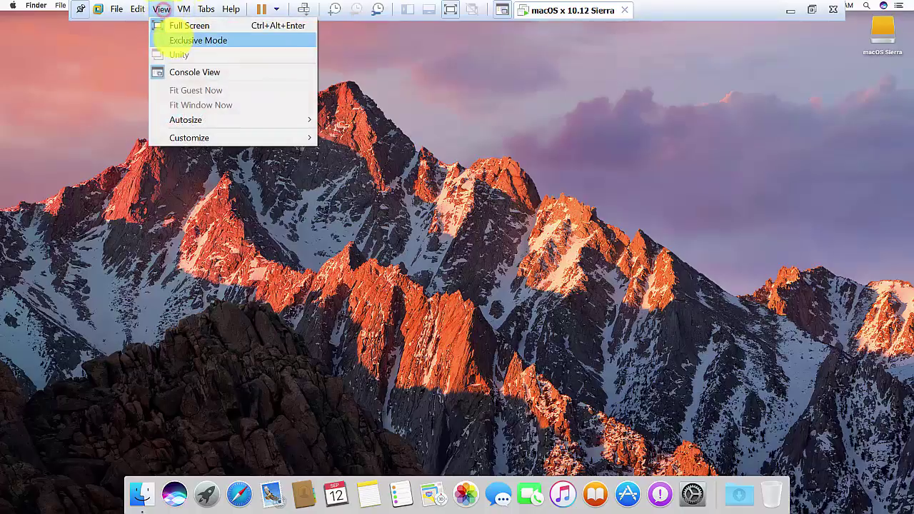
left_click(173, 39)
right_click(398, 85)
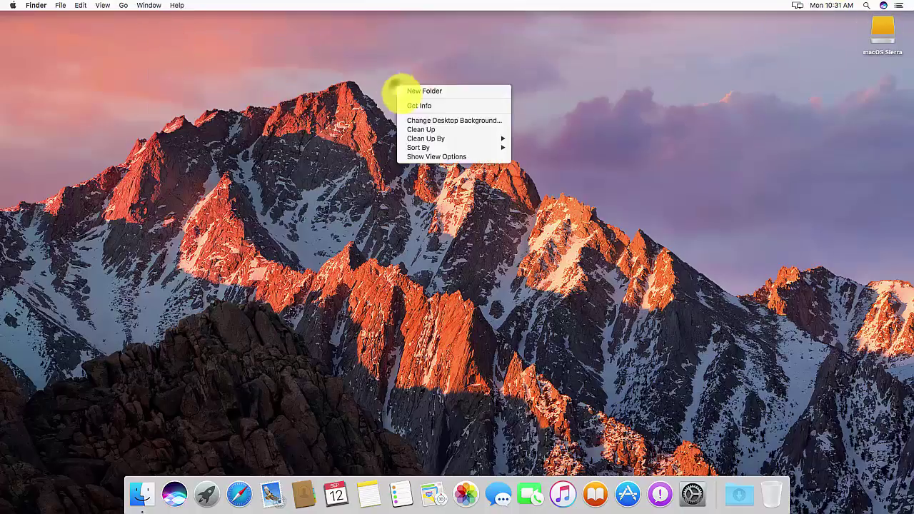
left_click(322, 112)
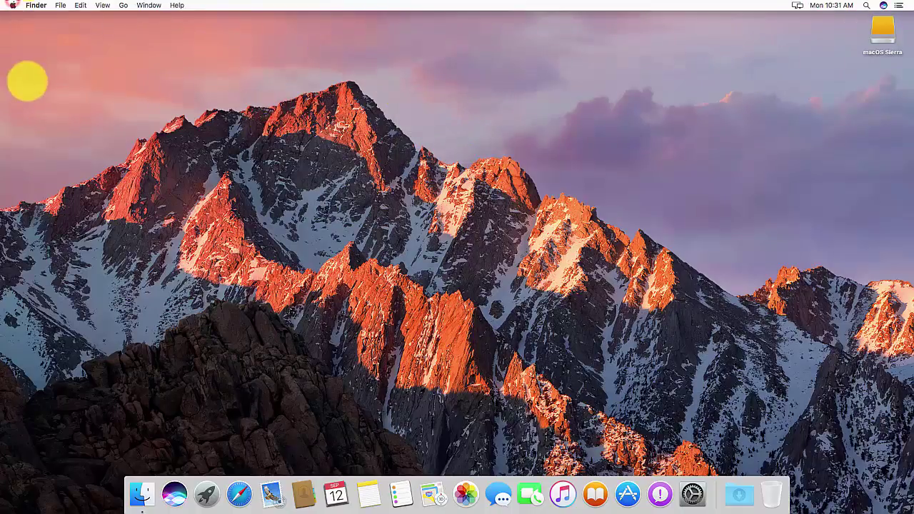
Check the macOS version and hardware overview in About This Mac, and close it
left_click(14, 7)
left_click(214, 106)
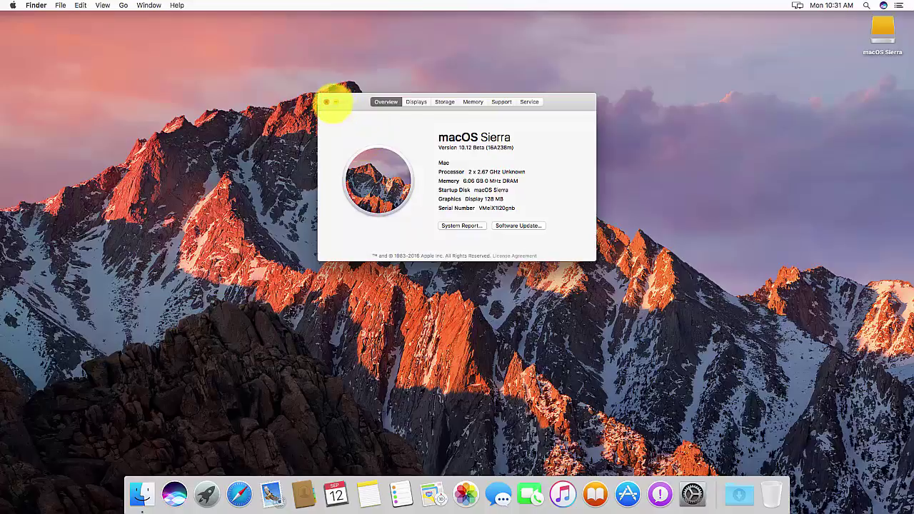
left_click(327, 103)
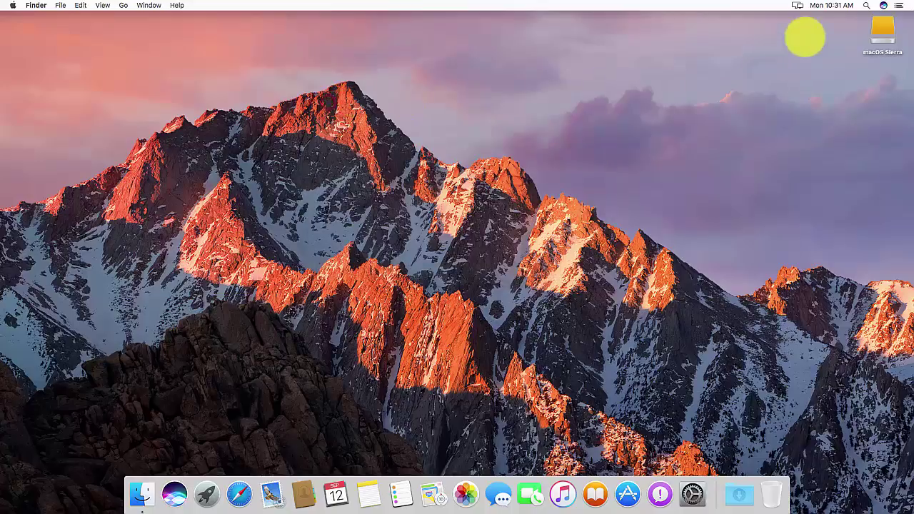
Look through the Today and Notifications views of Notification Center, and close it
left_click(898, 5)
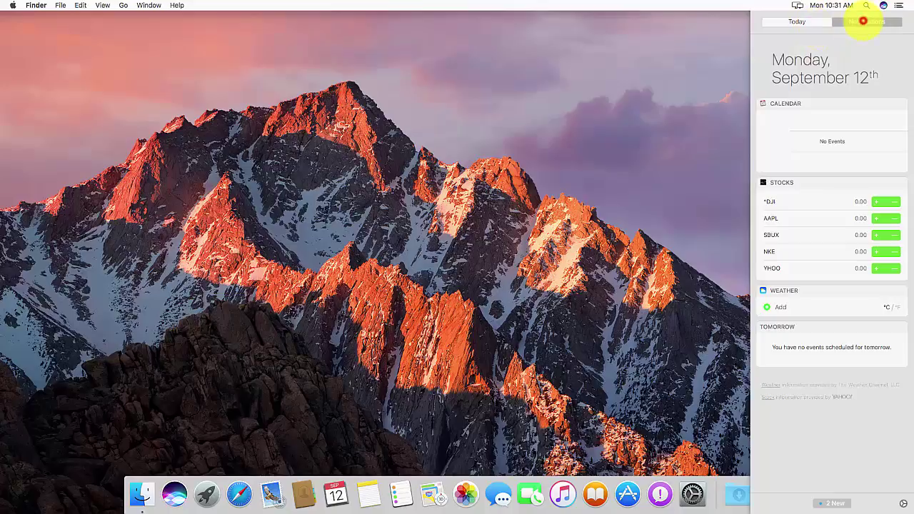
left_click(866, 22)
left_click(797, 22)
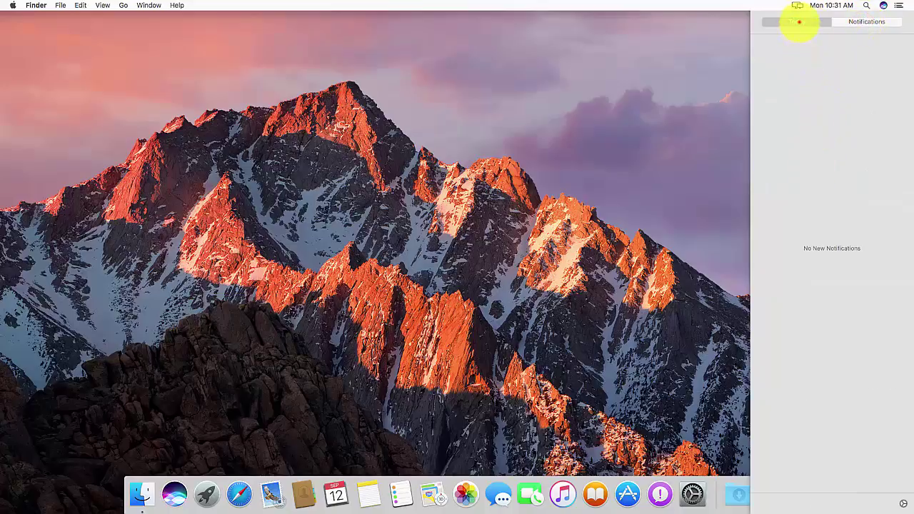
right_click(608, 59)
left_click(504, 65)
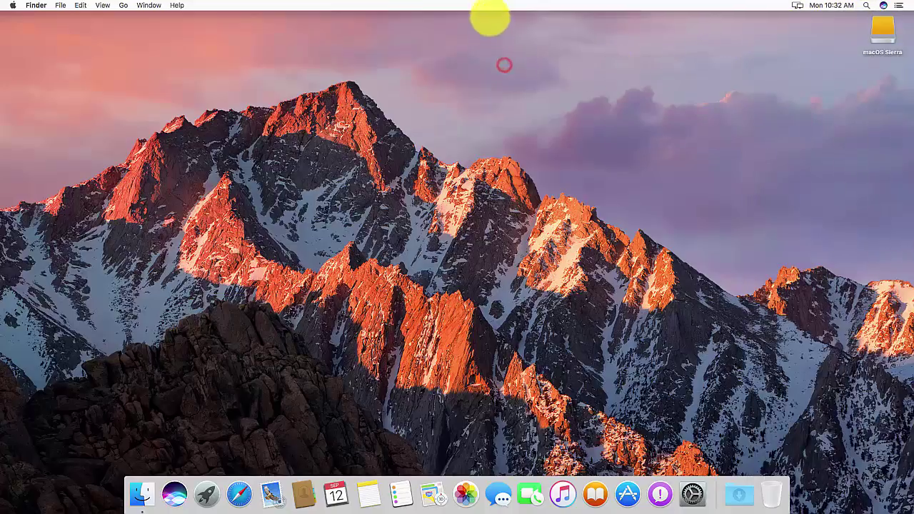
Set the desktop picture to Shapes from Apple's Desktop Pictures in System Preferences
left_click(692, 494)
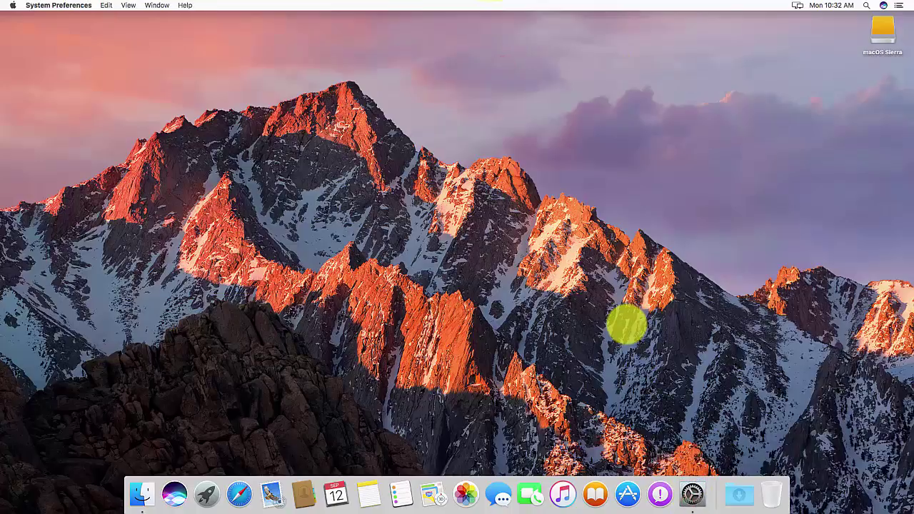
left_click(366, 107)
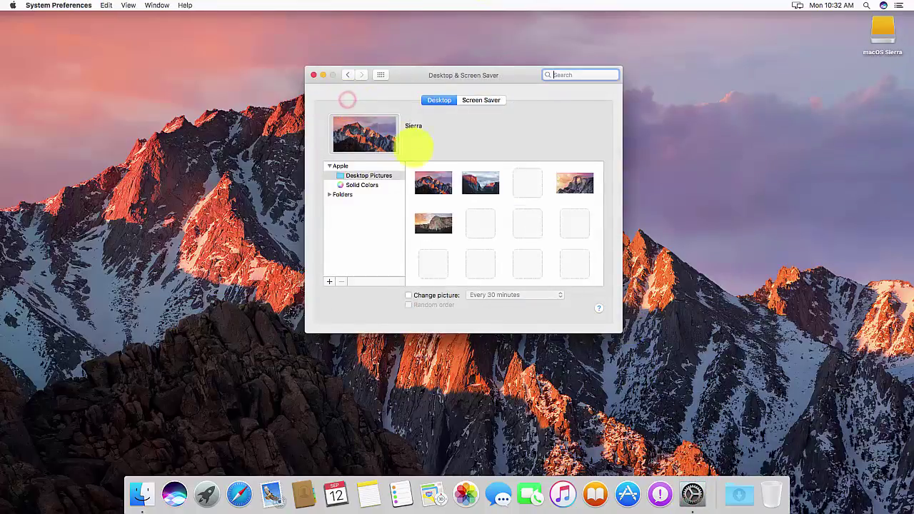
scroll(510, 226, "down", 3)
scroll(510, 230, "down", 1)
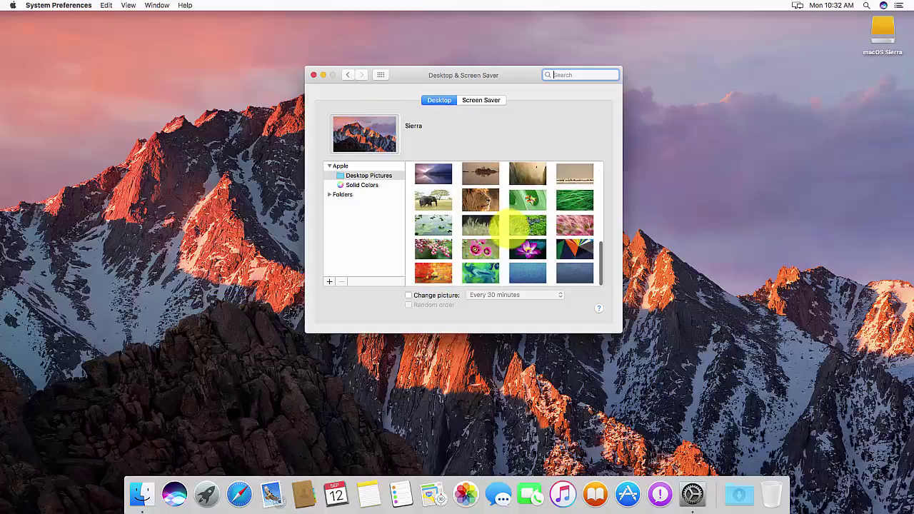
left_click(576, 248)
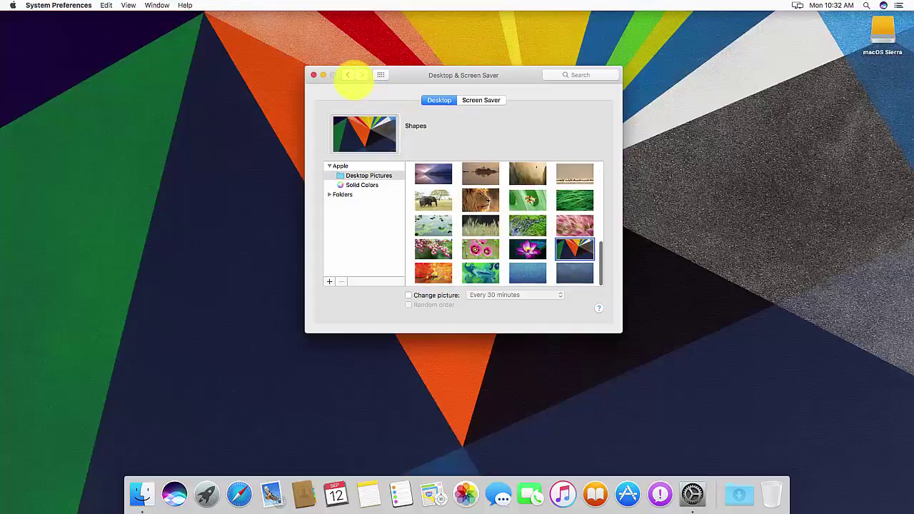
Enable the dark menu bar and Dock in the General preferences and close System Preferences
left_click(348, 75)
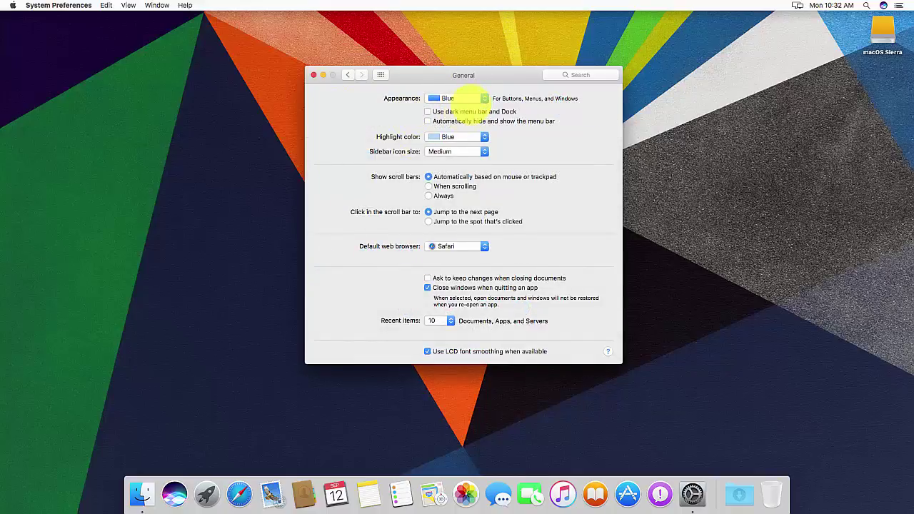
left_click(465, 98)
left_click(483, 98)
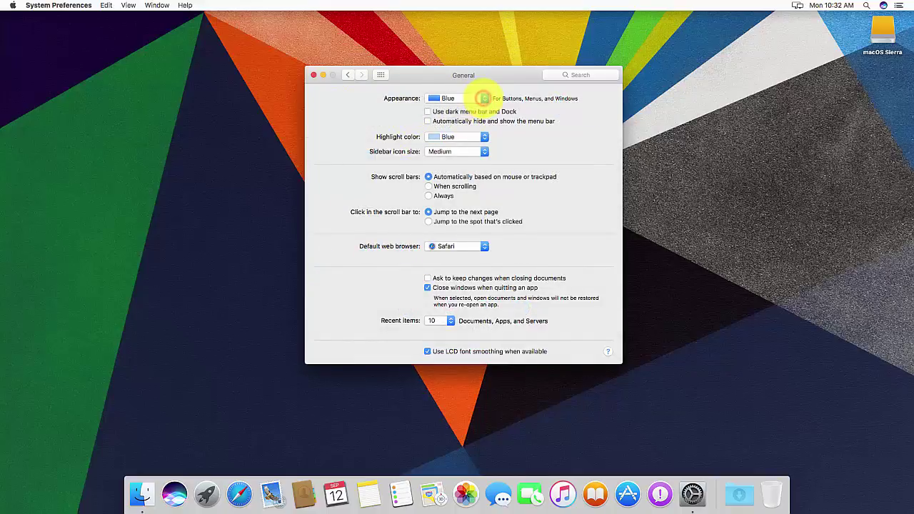
left_click(466, 111)
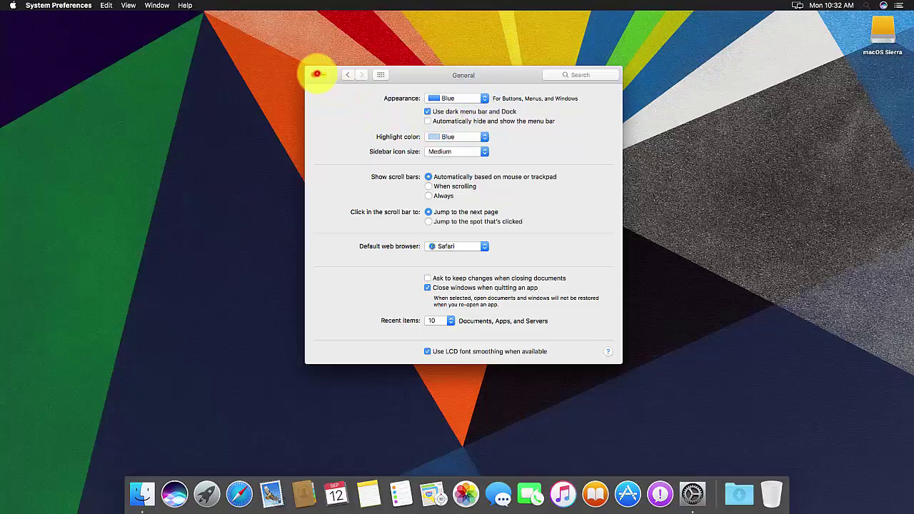
left_click(317, 74)
right_click(366, 76)
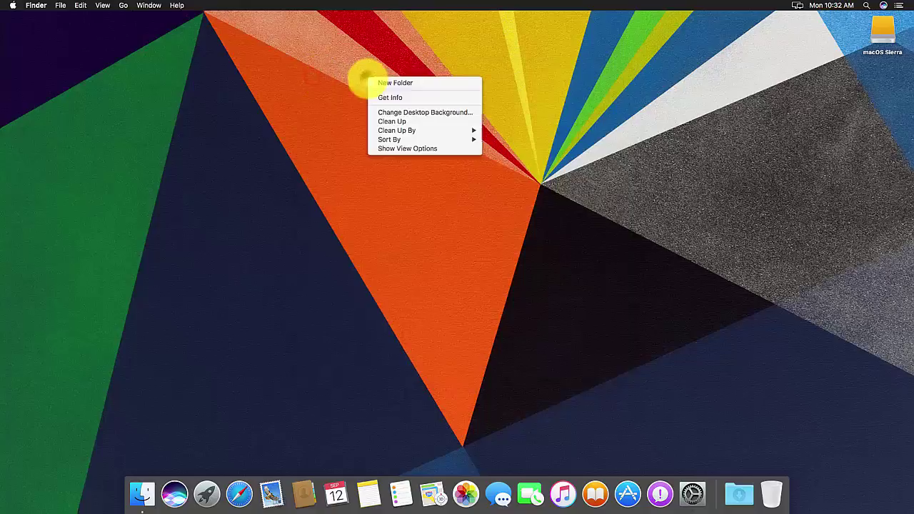
left_click(885, 37)
right_click(885, 39)
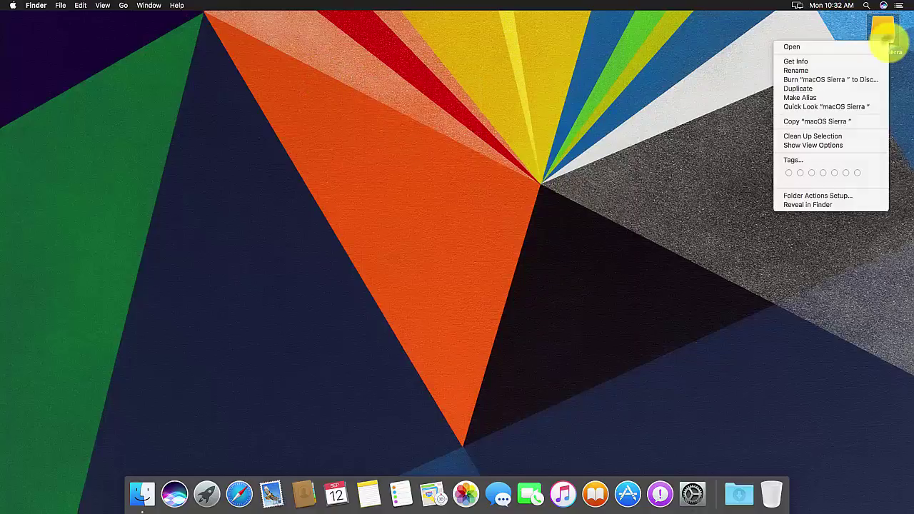